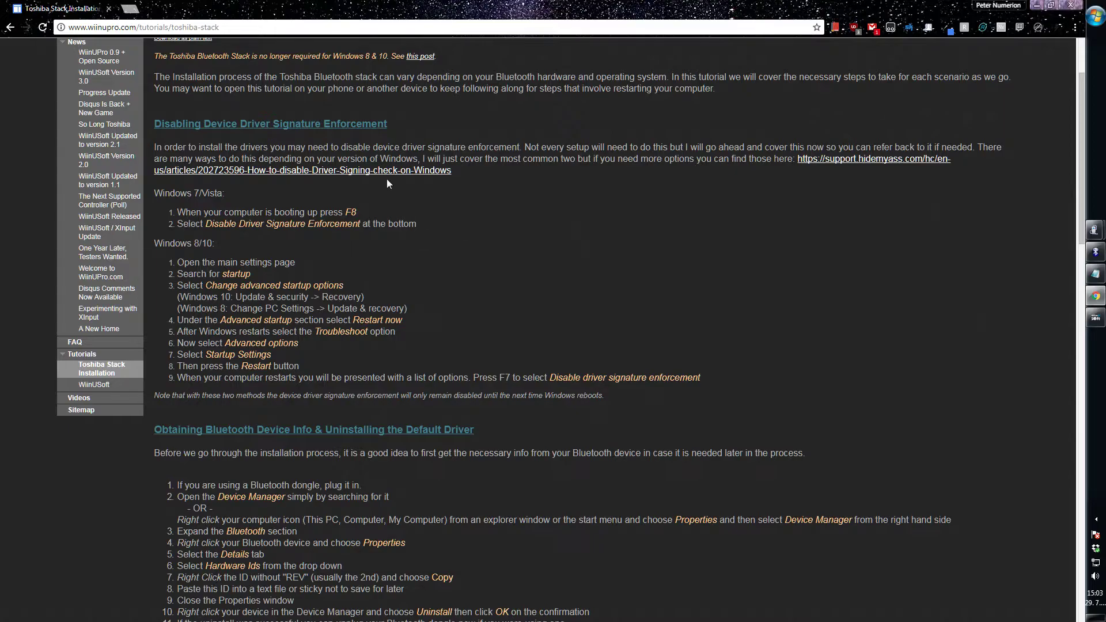
- Read the tutorial's instructions for disabling device driver signature enforcement on Windows 7/Vista and Windows 8/10
{"action": "scroll", "coordinate": [418, 242], "scroll_direction": "down", "scroll_amount": 2}
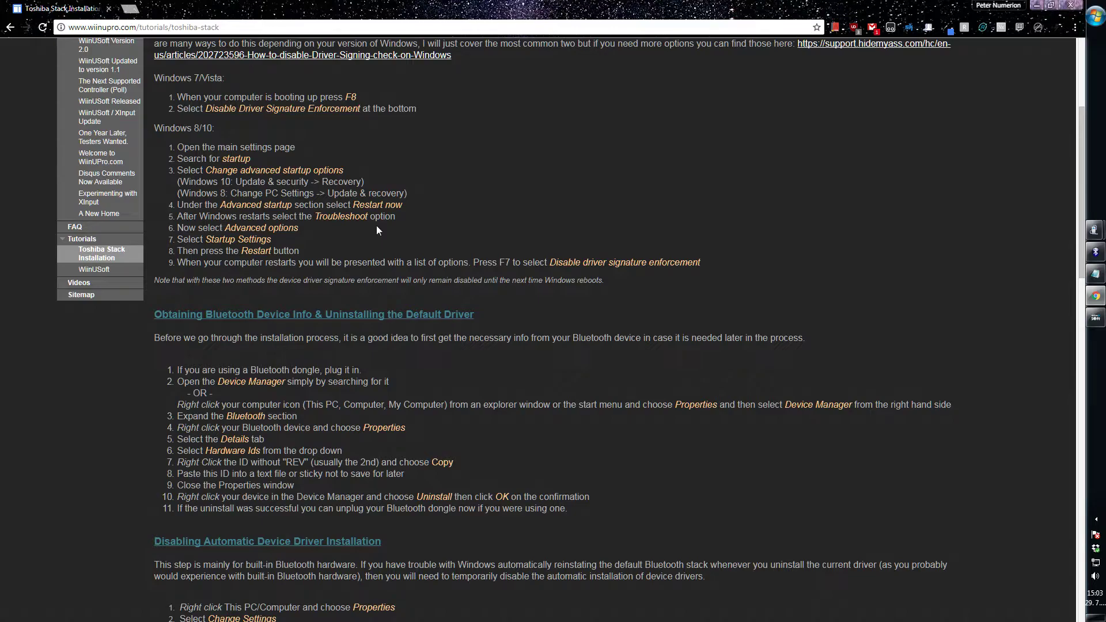
{"action": "scroll", "coordinate": [376, 226], "scroll_direction": "up", "scroll_amount": 1}
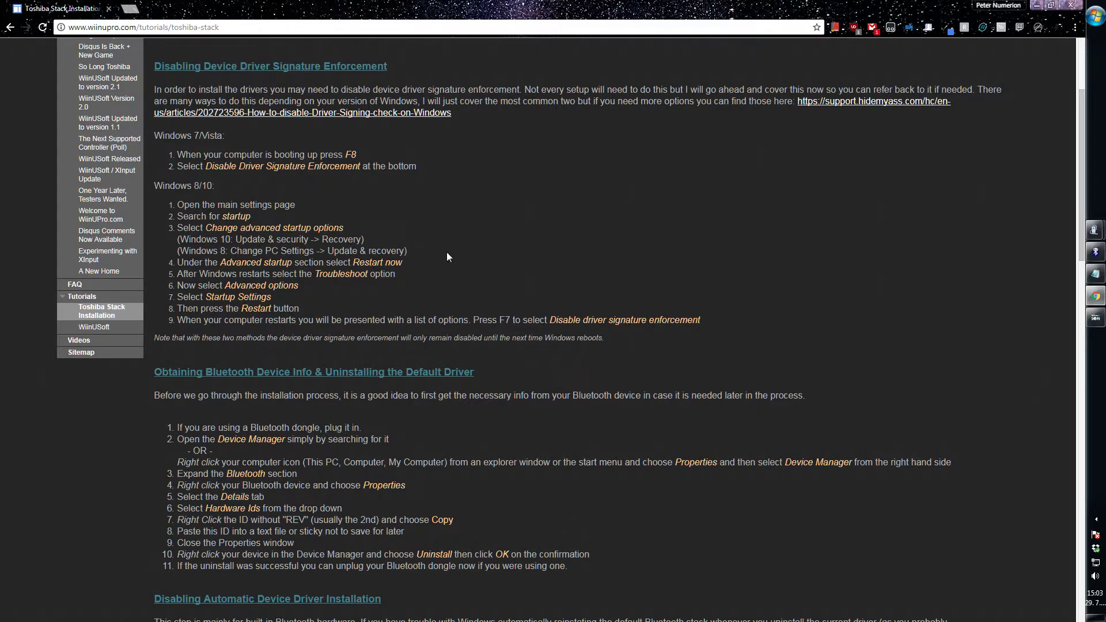
{"action": "scroll", "coordinate": [447, 251], "scroll_direction": "down", "scroll_amount": 2}
{"action": "scroll", "coordinate": [447, 252], "scroll_direction": "up", "scroll_amount": 2}
{"action": "scroll", "coordinate": [405, 310], "scroll_direction": "down", "scroll_amount": 3}
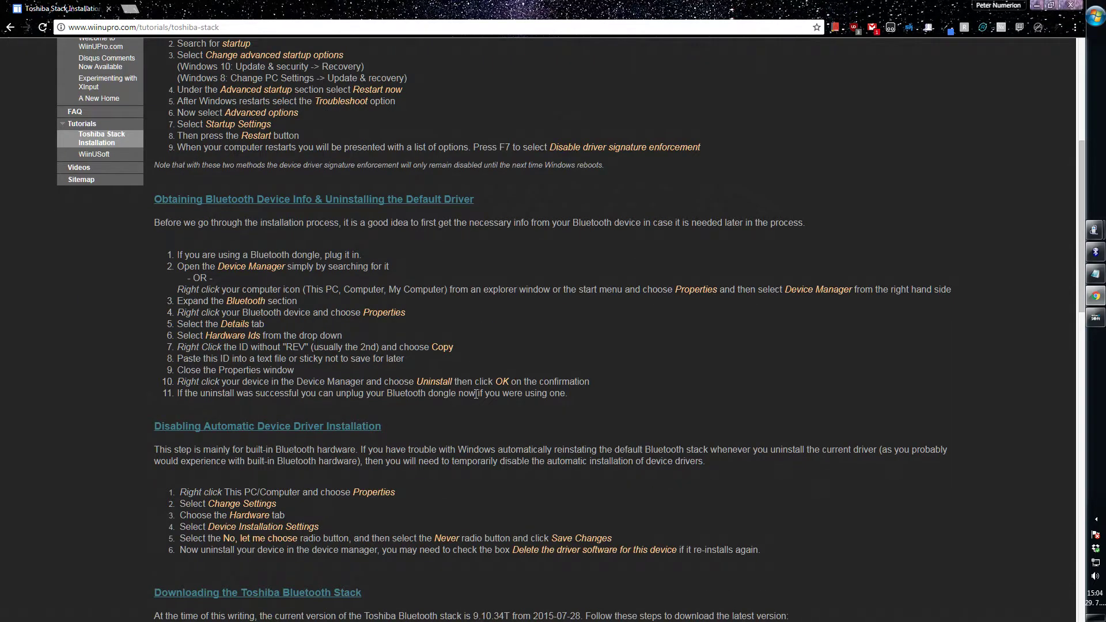
{"action": "scroll", "coordinate": [476, 394], "scroll_direction": "up", "scroll_amount": 4}
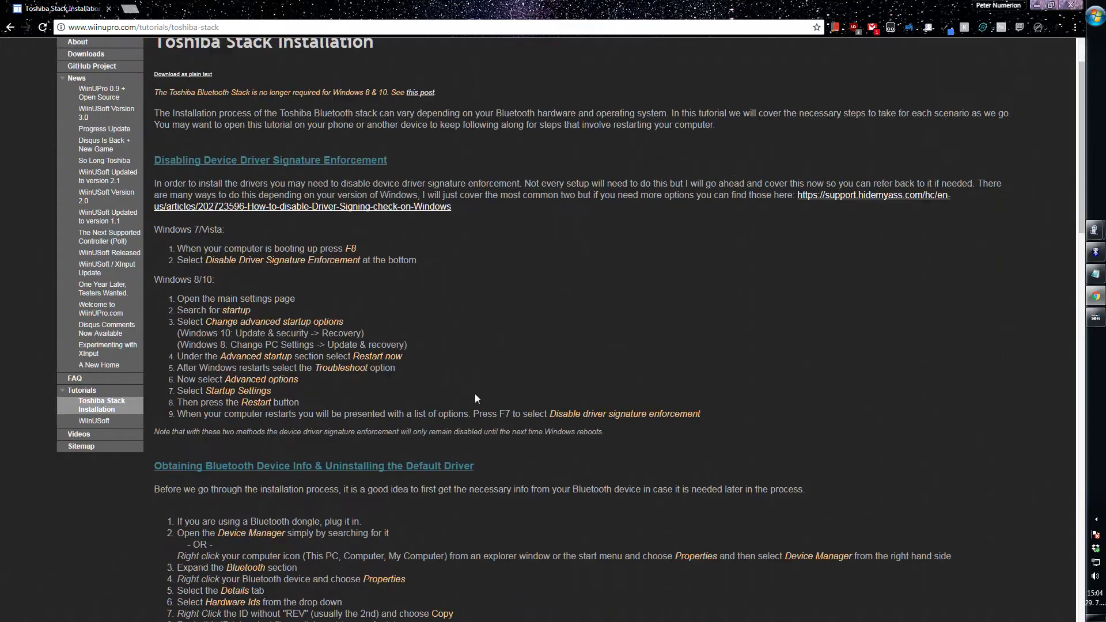
{"action": "scroll", "coordinate": [476, 394], "scroll_direction": "down", "scroll_amount": 1}
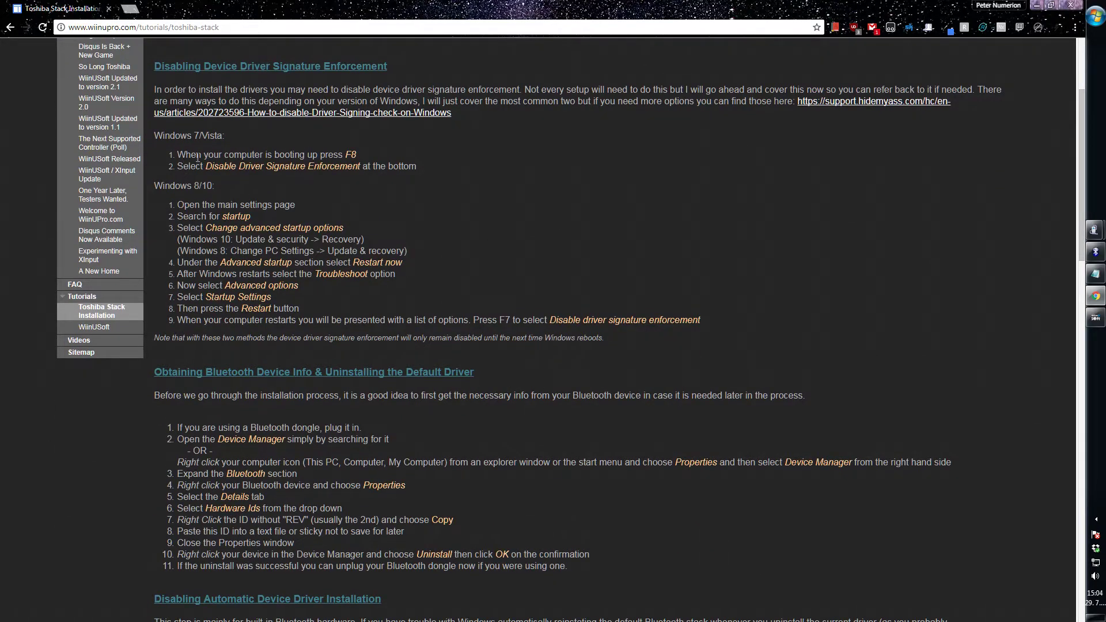
{"action": "left_click_drag", "start_coordinate": [196, 157], "coordinate": [387, 168]}
{"action": "left_click", "coordinate": [399, 188]}
- Expand the Bluetooth category in Device Manager and move its window clear of the tutorial's device-info instructions
{"action": "scroll", "coordinate": [224, 195], "scroll_direction": "down", "scroll_amount": 4}
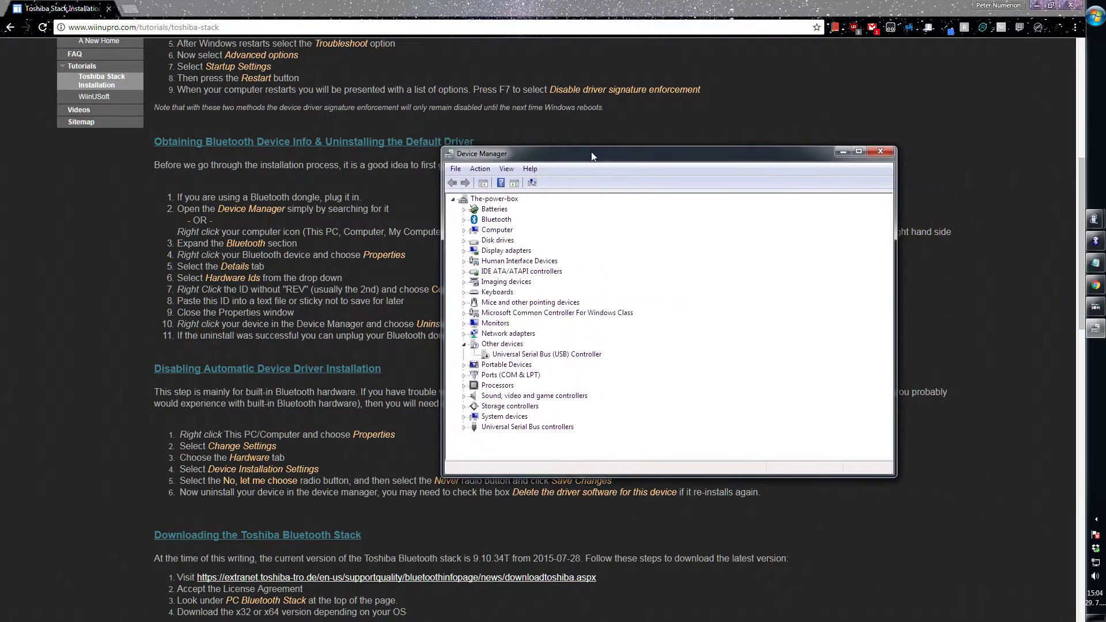
{"action": "left_click", "coordinate": [464, 219]}
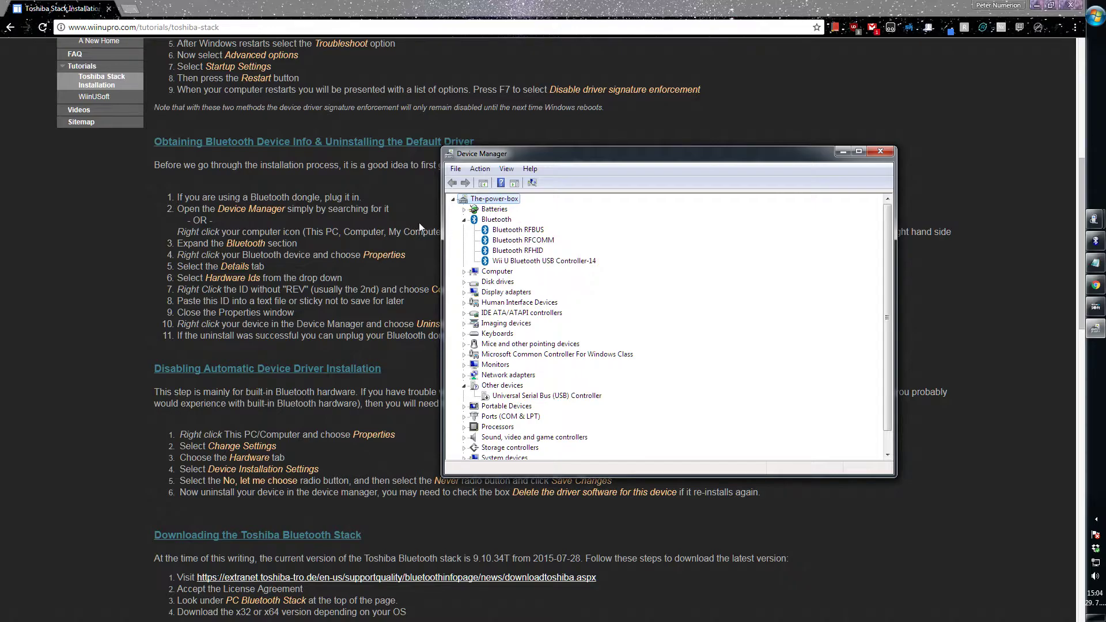
{"action": "left_click_drag", "start_coordinate": [516, 161], "coordinate": [612, 165]}
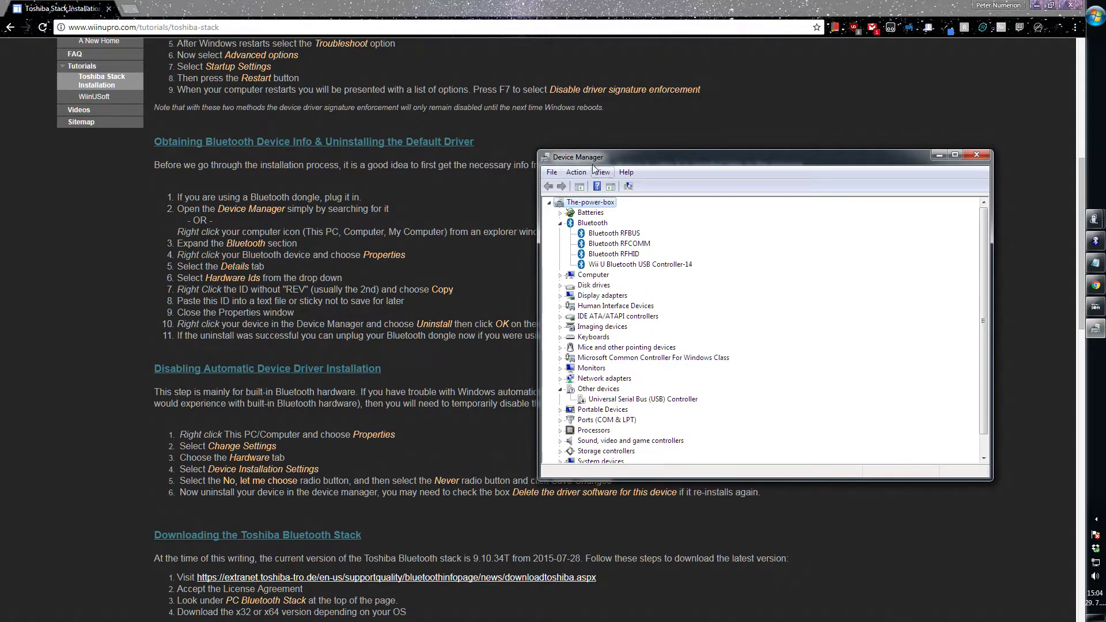
{"action": "left_click_drag", "start_coordinate": [592, 158], "coordinate": [689, 144]}
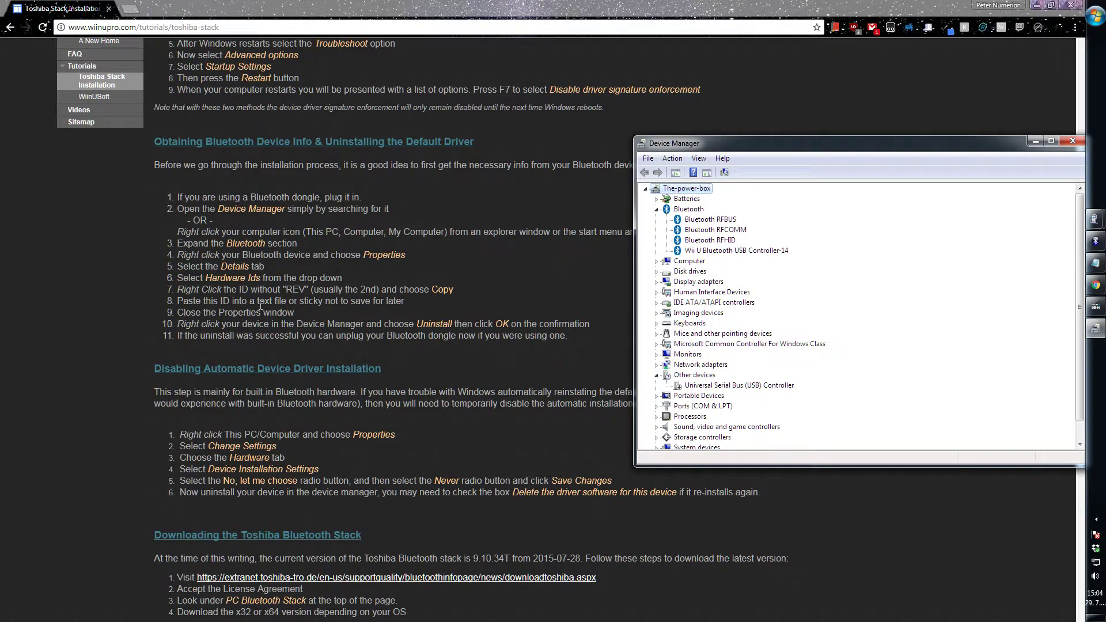
- Return to the tutorial and read the sections on disabling automatic driver installation and downloading the Toshiba Bluetooth Stack
{"action": "left_click", "coordinate": [139, 334]}
{"action": "scroll", "coordinate": [156, 289], "scroll_direction": "down", "scroll_amount": 1}
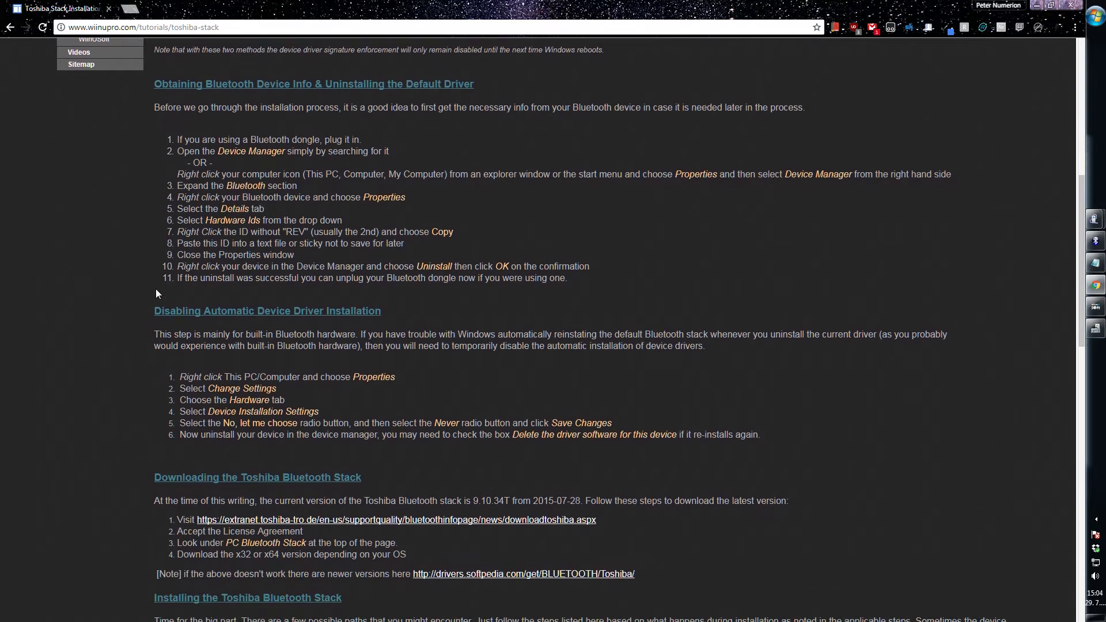
{"action": "scroll", "coordinate": [330, 282], "scroll_direction": "down", "scroll_amount": 4}
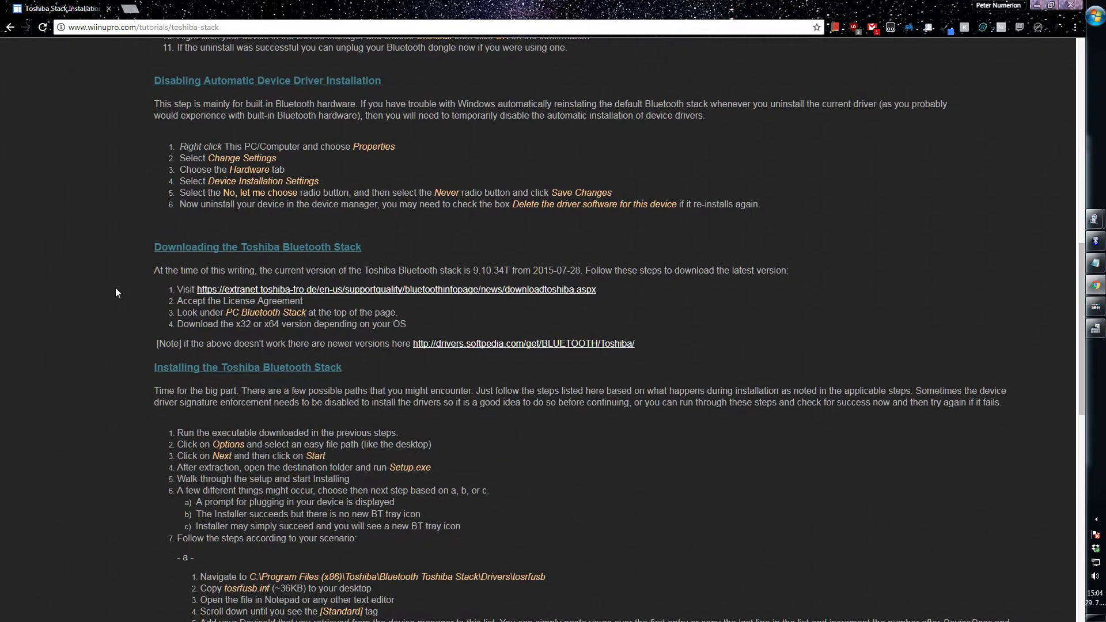
{"action": "scroll", "coordinate": [153, 220], "scroll_direction": "down", "scroll_amount": 2}
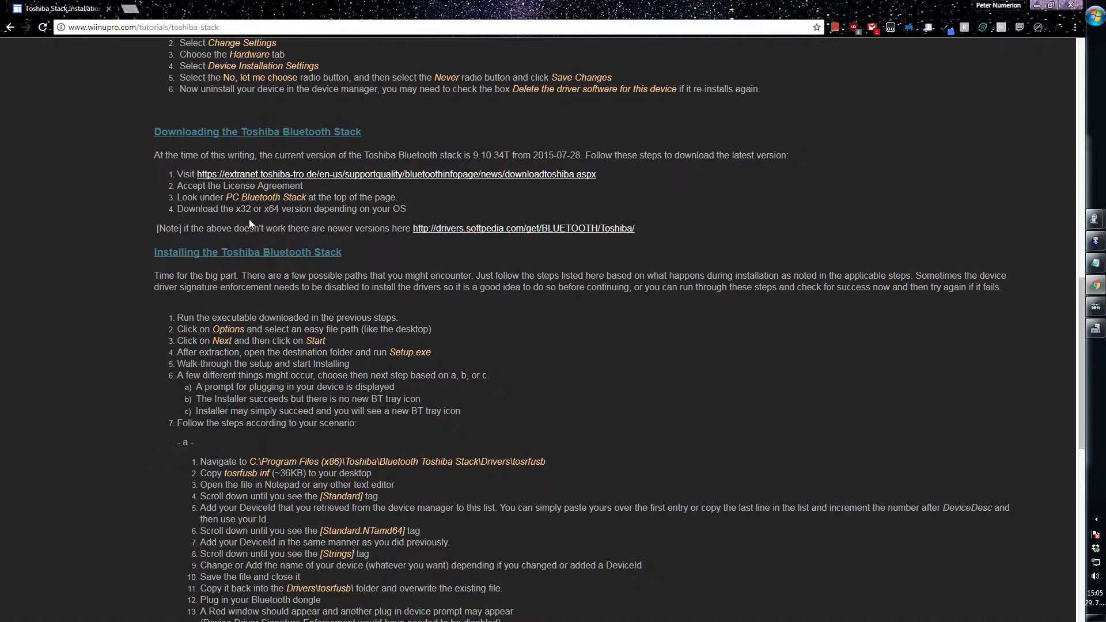
{"action": "scroll", "coordinate": [173, 242], "scroll_direction": "down", "scroll_amount": 2}
{"action": "scroll", "coordinate": [178, 201], "scroll_direction": "up", "scroll_amount": 1}
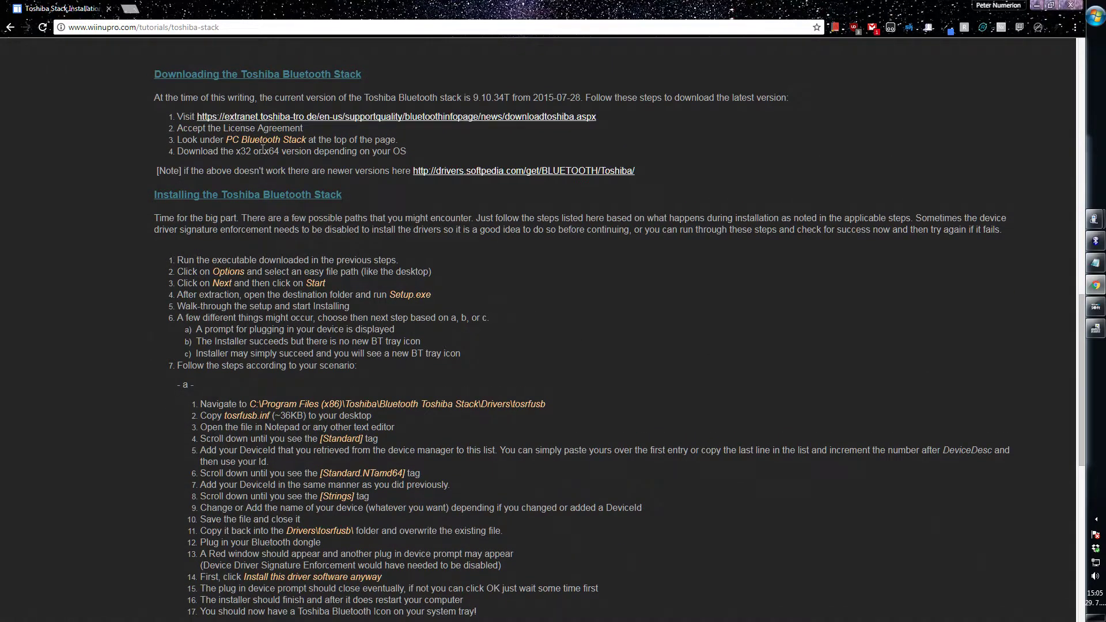
{"action": "scroll", "coordinate": [115, 227], "scroll_direction": "down", "scroll_amount": 2}
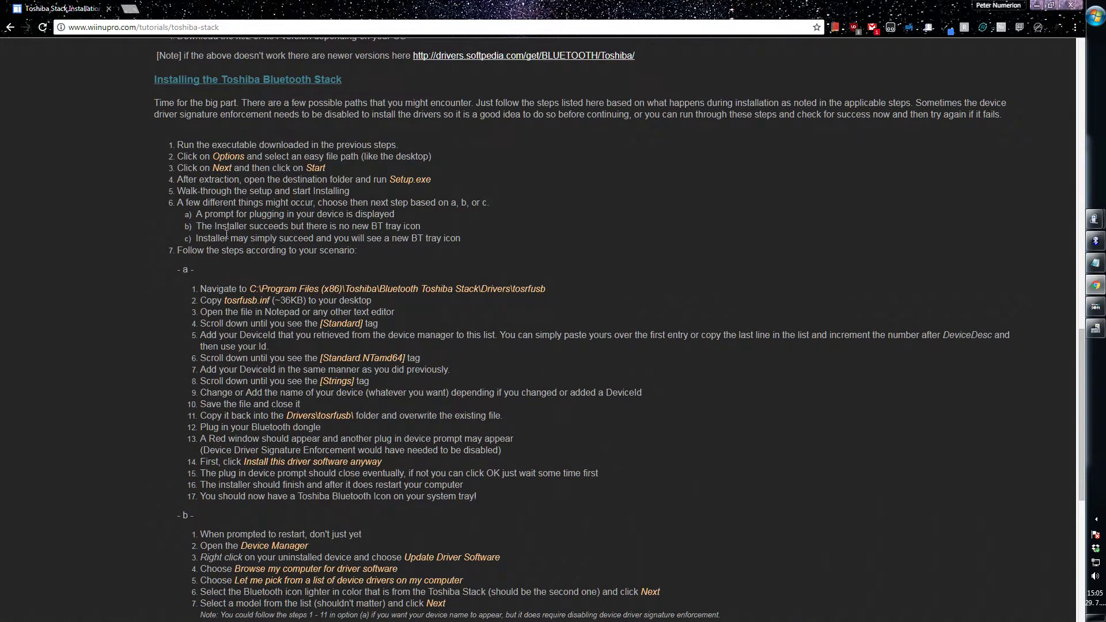
{"action": "scroll", "coordinate": [95, 236], "scroll_direction": "up", "scroll_amount": 1}
{"action": "scroll", "coordinate": [95, 236], "scroll_direction": "up", "scroll_amount": 1}
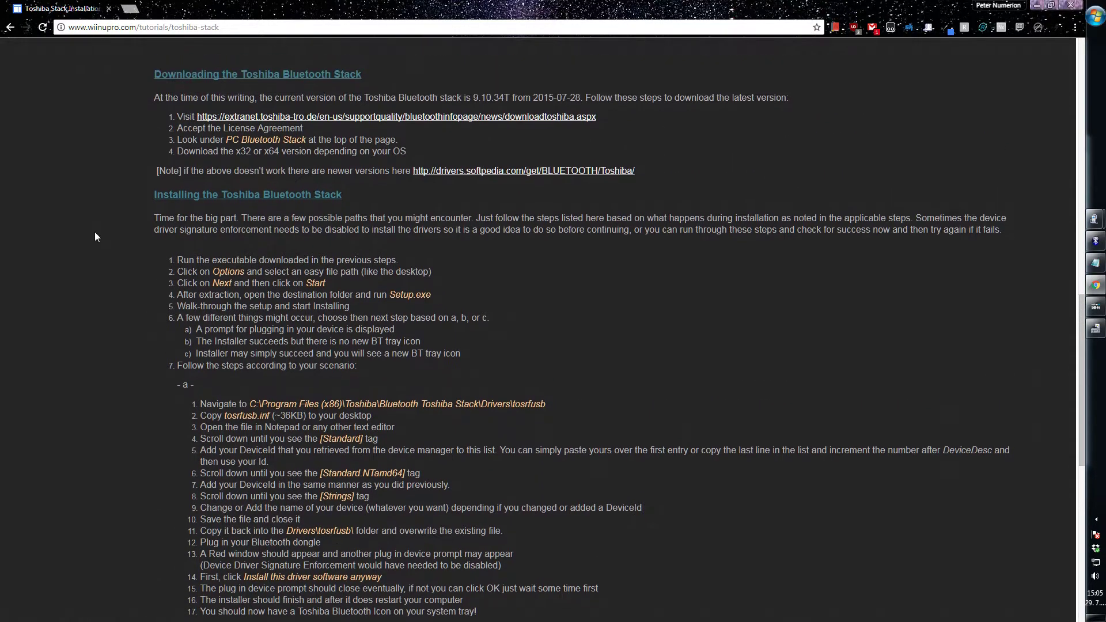
- Skim the Toshiba Bluetooth Stack installation steps through the end of the tutorial, including scenarios a, b and c
{"action": "scroll", "coordinate": [96, 236], "scroll_direction": "down", "scroll_amount": 7}
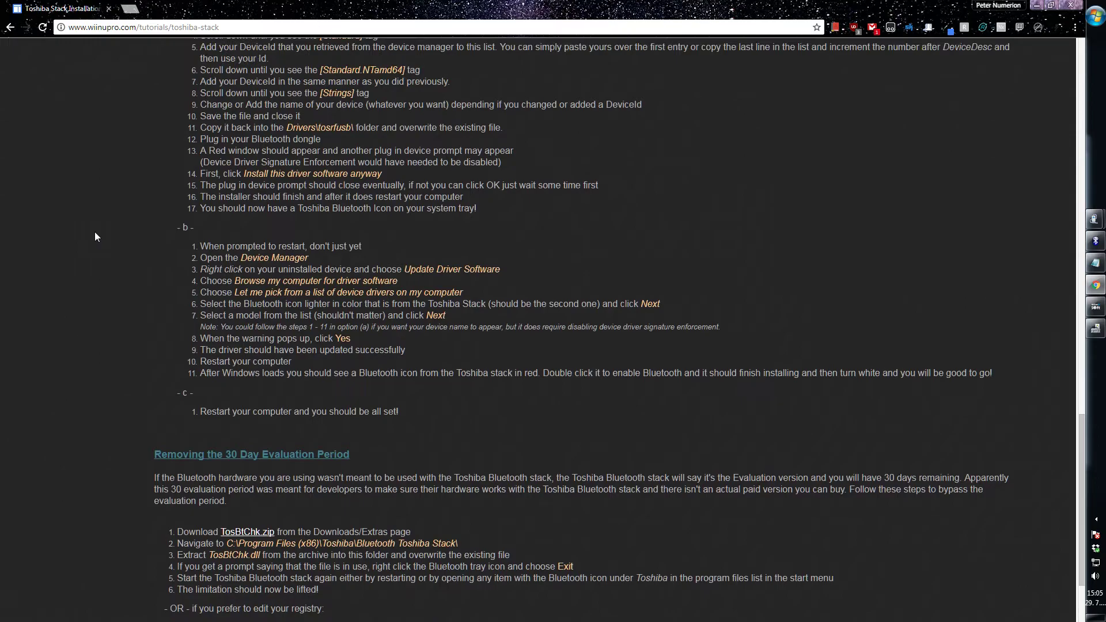
{"action": "scroll", "coordinate": [95, 236], "scroll_direction": "down", "scroll_amount": 1}
{"action": "scroll", "coordinate": [95, 237], "scroll_direction": "up", "scroll_amount": 10}
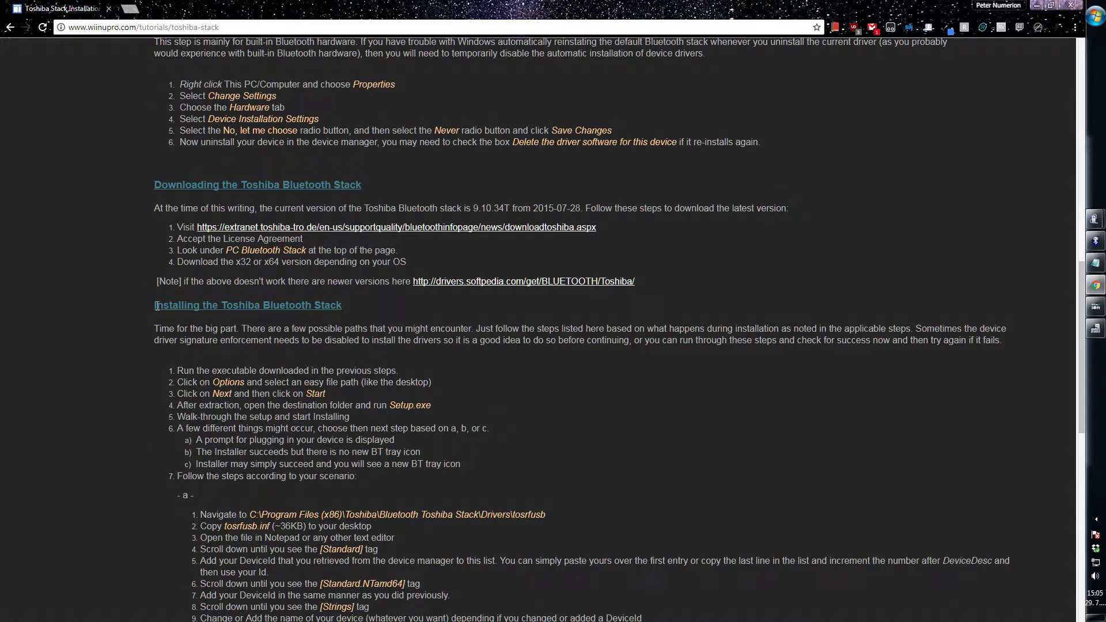
{"action": "scroll", "coordinate": [113, 311], "scroll_direction": "up", "scroll_amount": 1}
{"action": "scroll", "coordinate": [113, 312], "scroll_direction": "down", "scroll_amount": 2}
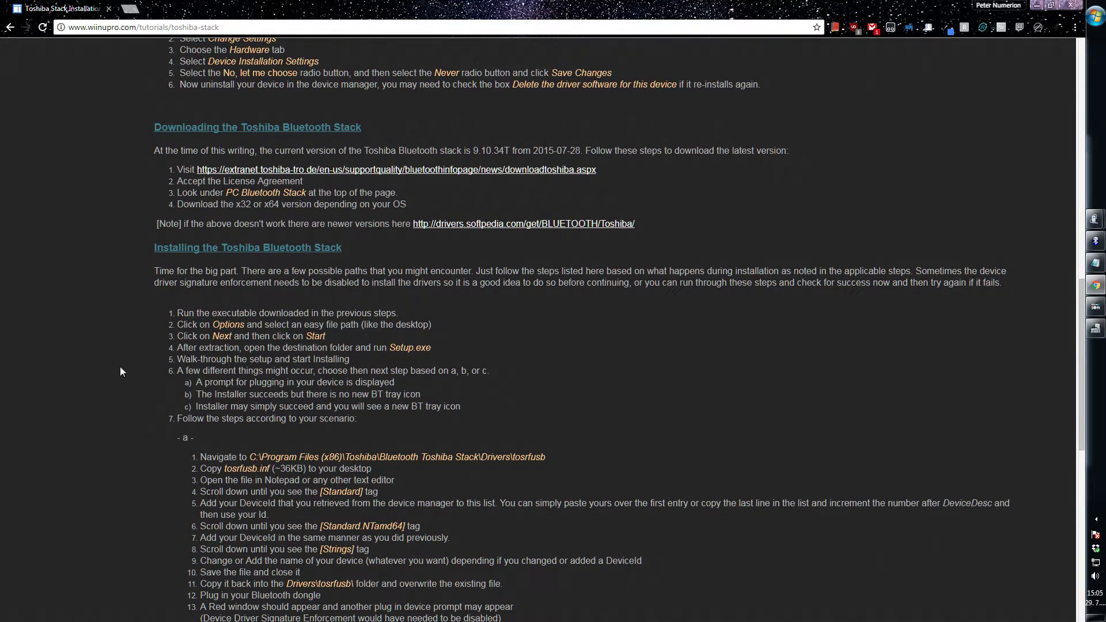
{"action": "scroll", "coordinate": [120, 368], "scroll_direction": "down", "scroll_amount": 3}
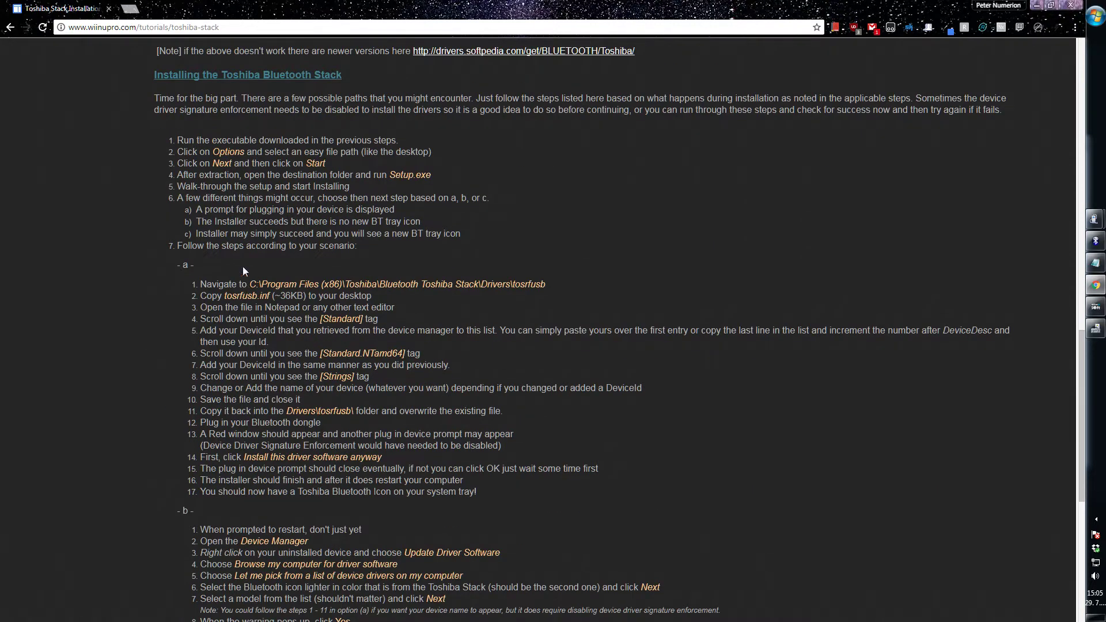
{"action": "scroll", "coordinate": [262, 267], "scroll_direction": "down", "scroll_amount": 5}
{"action": "scroll", "coordinate": [144, 272], "scroll_direction": "up", "scroll_amount": 3}
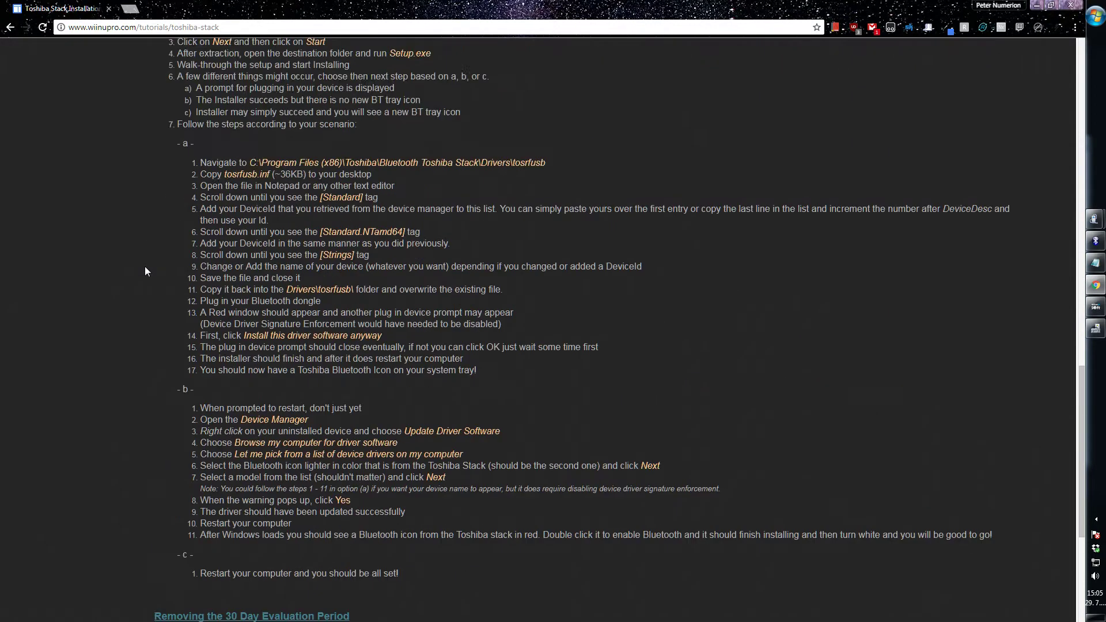
{"action": "scroll", "coordinate": [144, 271], "scroll_direction": "down", "scroll_amount": 5}
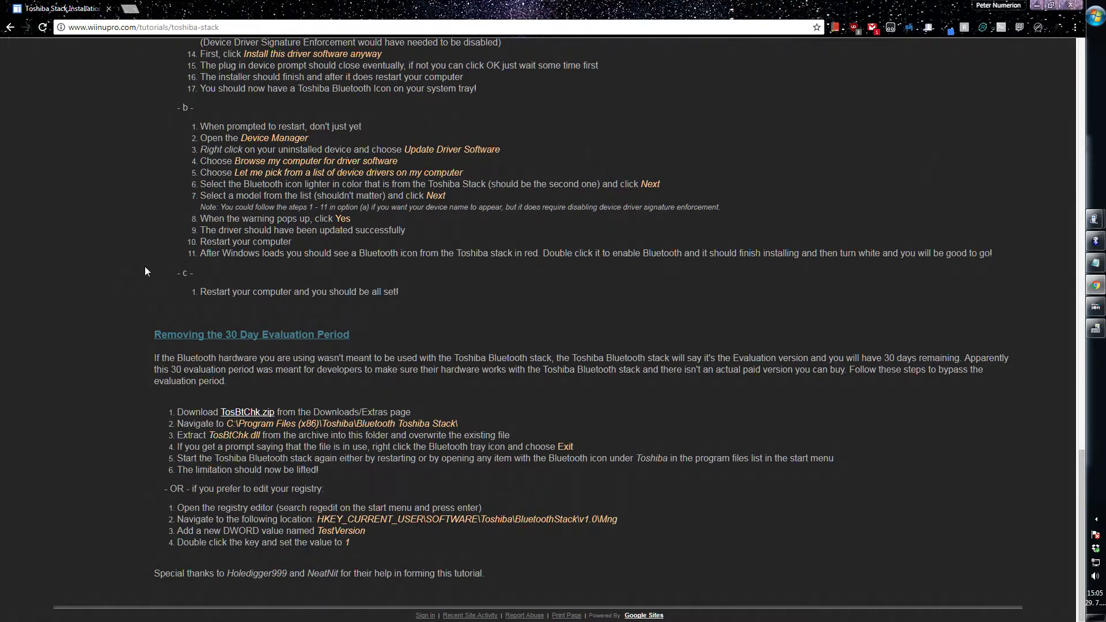
{"action": "scroll", "coordinate": [145, 268], "scroll_direction": "up", "scroll_amount": 6}
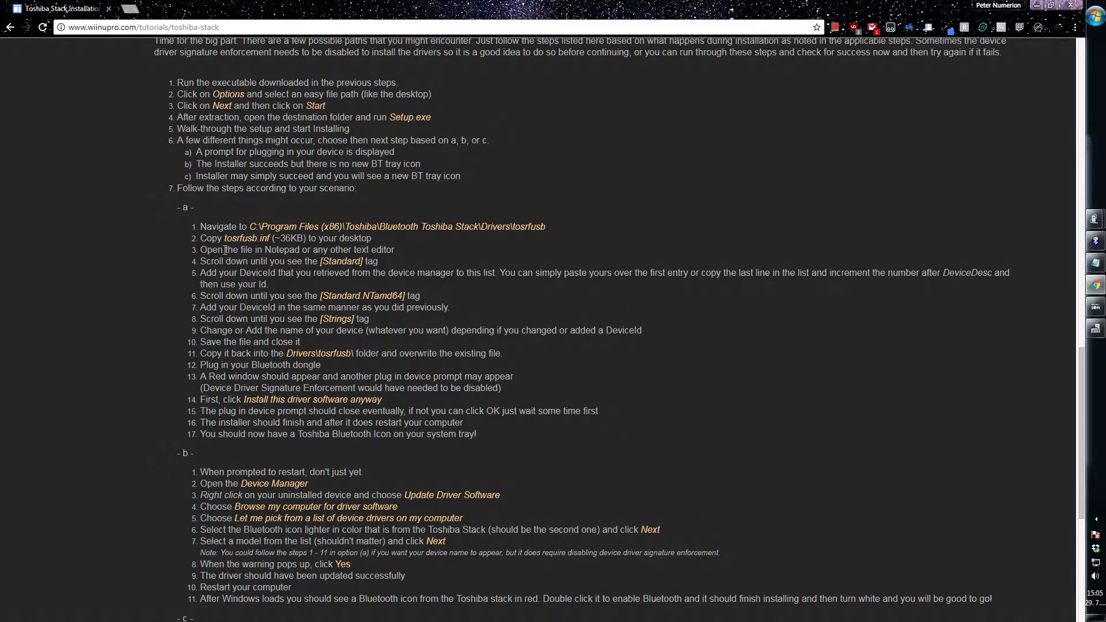
- Examine the possible installer outcomes a, b and c and the instructions that belong to each scenario
{"action": "left_click_drag", "start_coordinate": [212, 227], "coordinate": [485, 437]}
{"action": "left_click", "coordinate": [502, 439]}
{"action": "left_click_drag", "start_coordinate": [210, 150], "coordinate": [229, 175]}
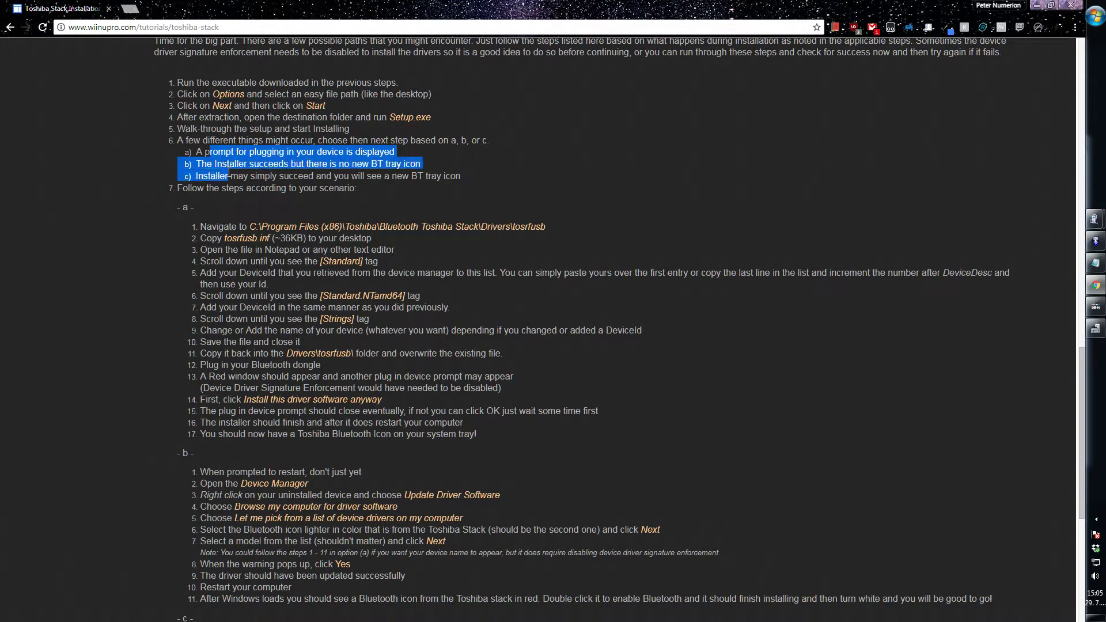
{"action": "left_click", "coordinate": [239, 177]}
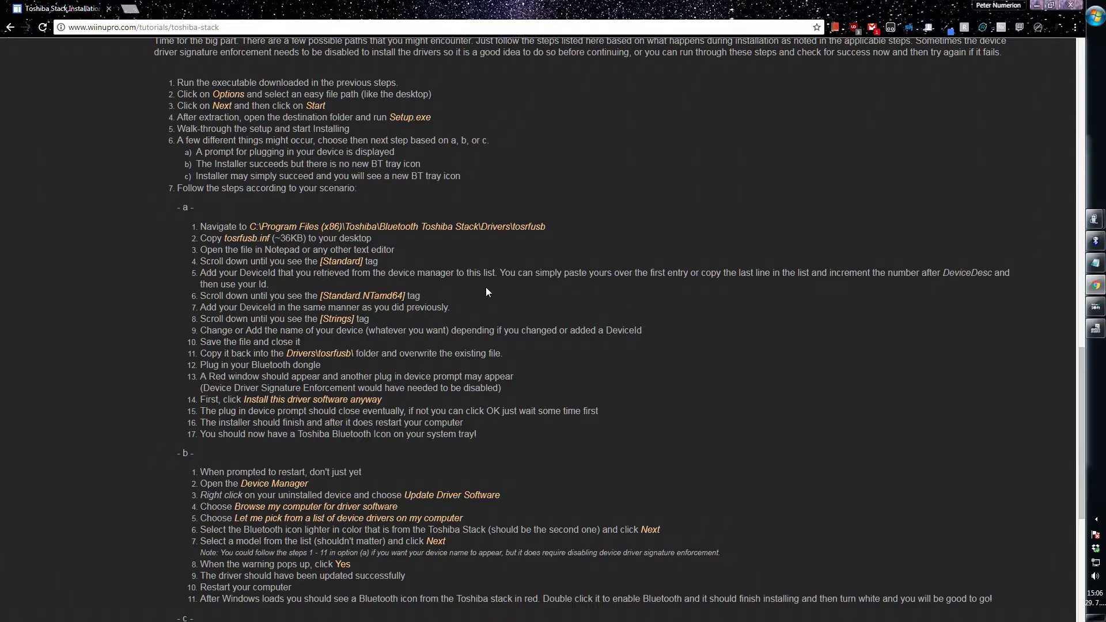
{"action": "scroll", "coordinate": [410, 313], "scroll_direction": "down", "scroll_amount": 2}
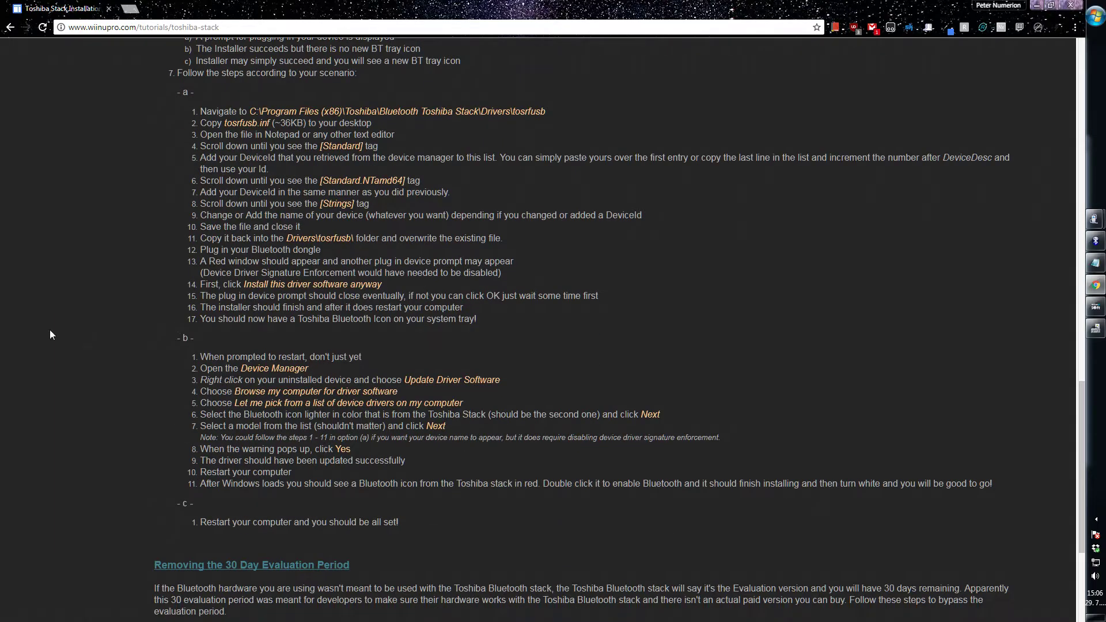
{"action": "scroll", "coordinate": [50, 335], "scroll_direction": "down", "scroll_amount": 3}
{"action": "scroll", "coordinate": [312, 277], "scroll_direction": "up", "scroll_amount": 5}
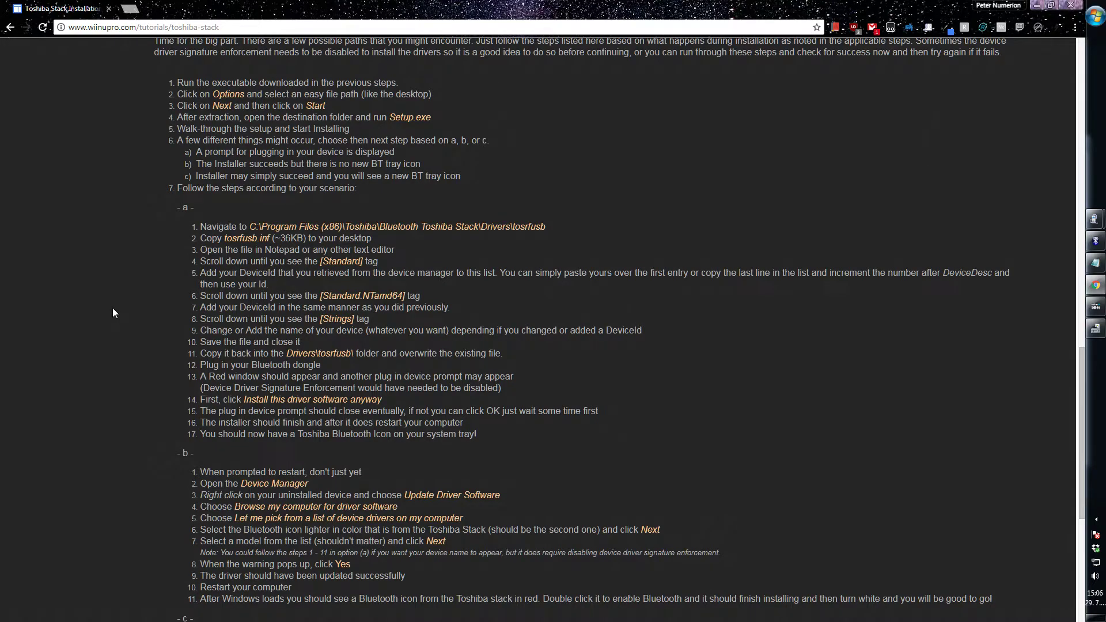
- Examine both methods for removing the 30-day evaluation period: replacing TosBtChk.dll and editing the registry
{"action": "scroll", "coordinate": [113, 313], "scroll_direction": "down", "scroll_amount": 6}
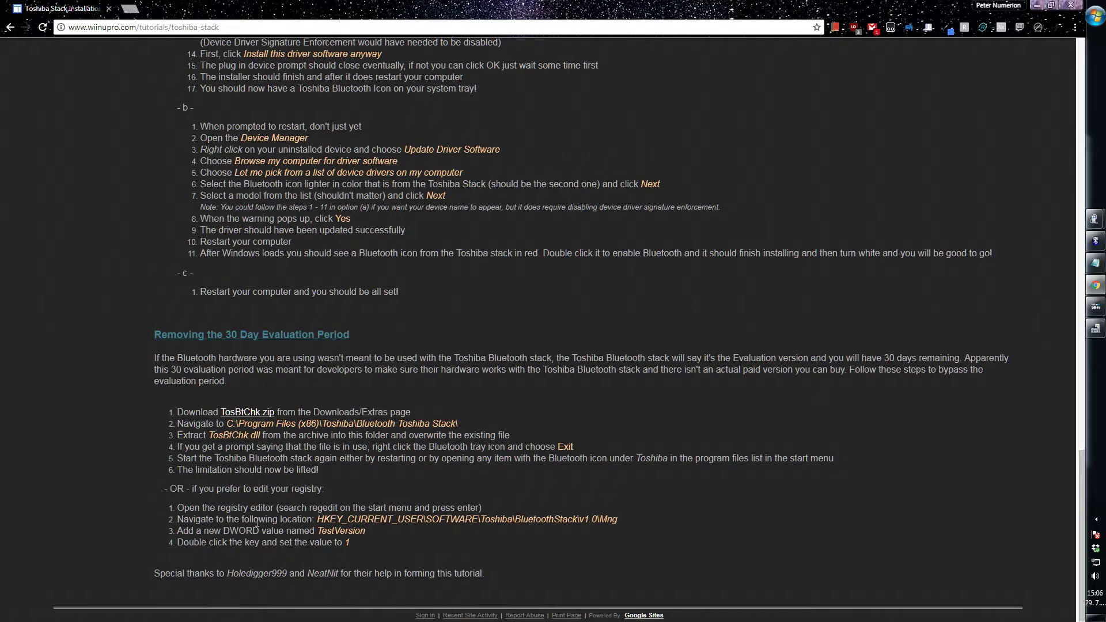
{"action": "left_click_drag", "start_coordinate": [324, 519], "coordinate": [621, 514]}
{"action": "left_click", "coordinate": [399, 505]}
{"action": "left_click_drag", "start_coordinate": [208, 436], "coordinate": [262, 437]}
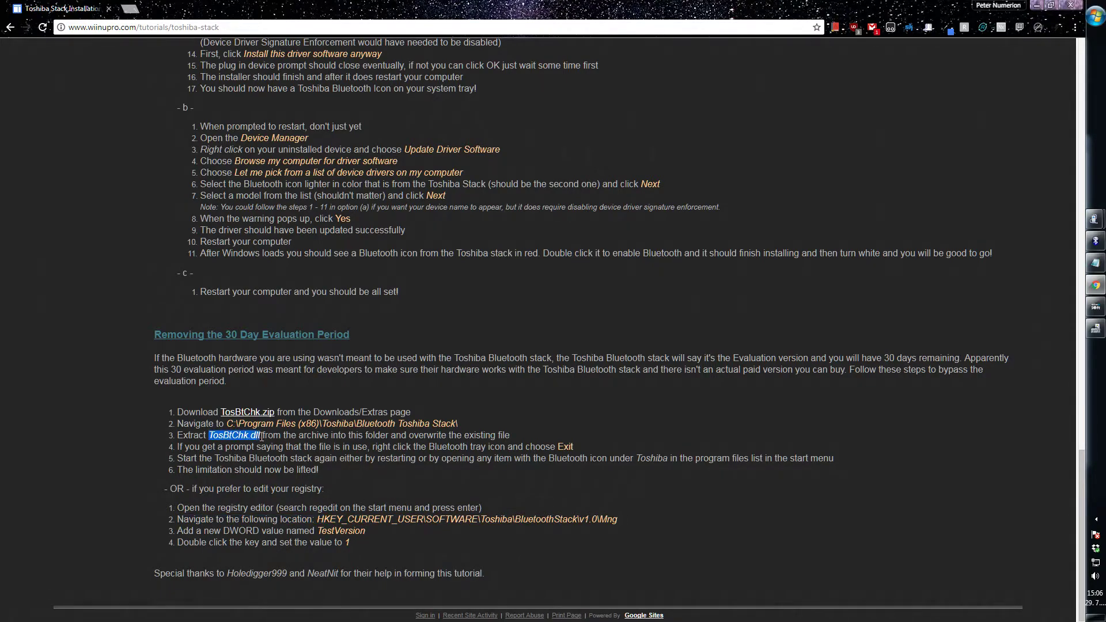
{"action": "left_click_drag", "start_coordinate": [176, 410], "coordinate": [253, 447]}
{"action": "left_click", "coordinate": [243, 461]}
- Switch to Toshiba's Bluetooth Settings window and move it nearer the middle of the screen
{"action": "scroll", "coordinate": [484, 336], "scroll_direction": "up", "scroll_amount": 7}
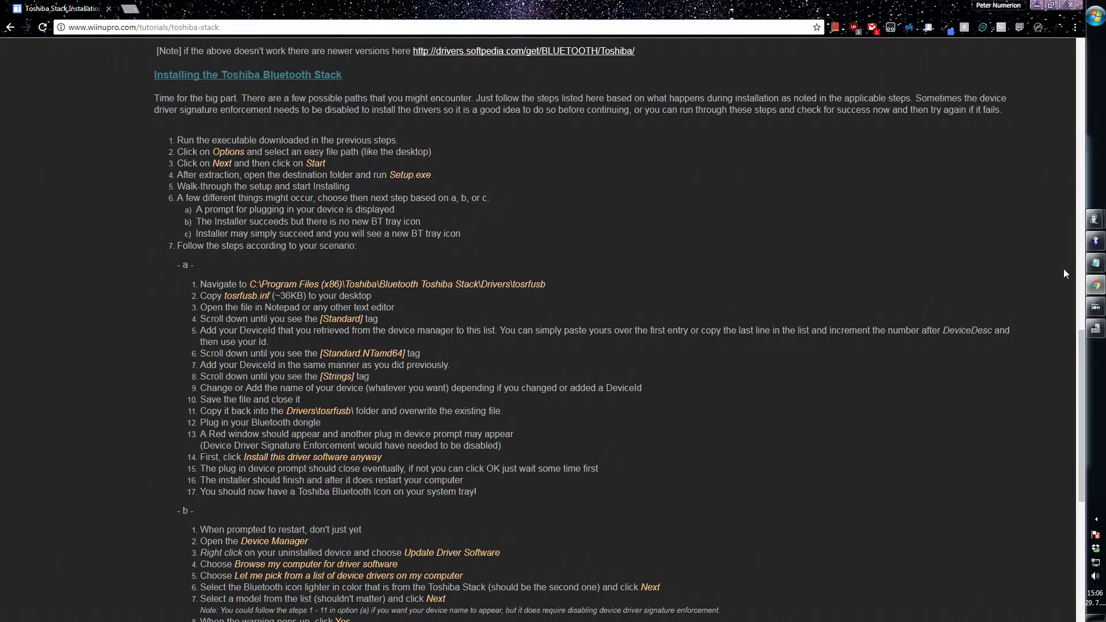
{"action": "left_click", "coordinate": [1096, 240]}
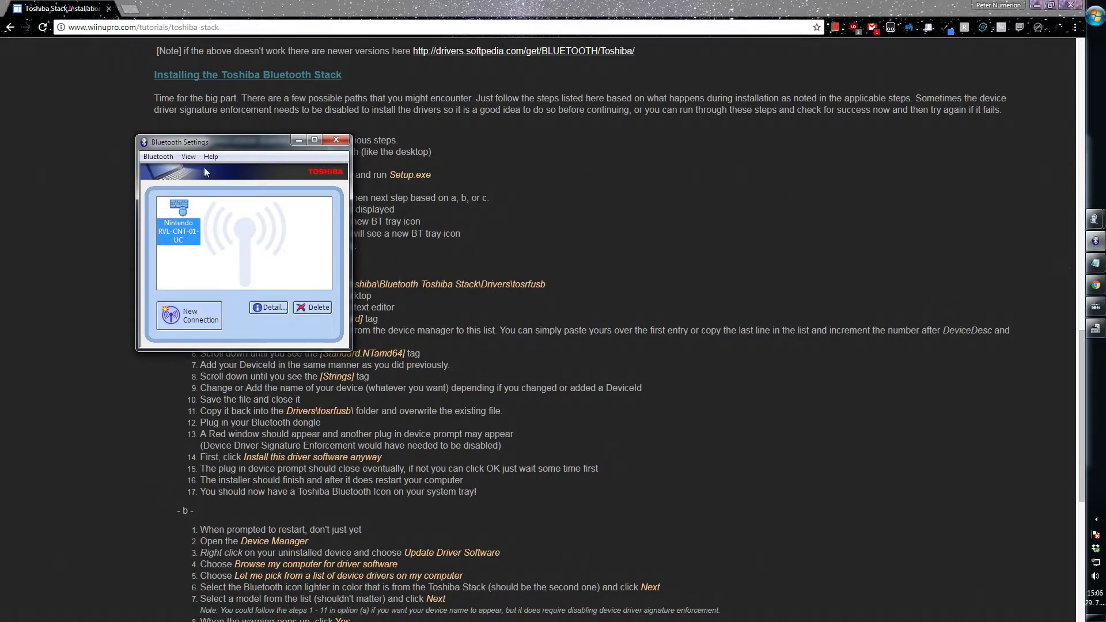
{"action": "left_click_drag", "start_coordinate": [200, 144], "coordinate": [491, 154]}
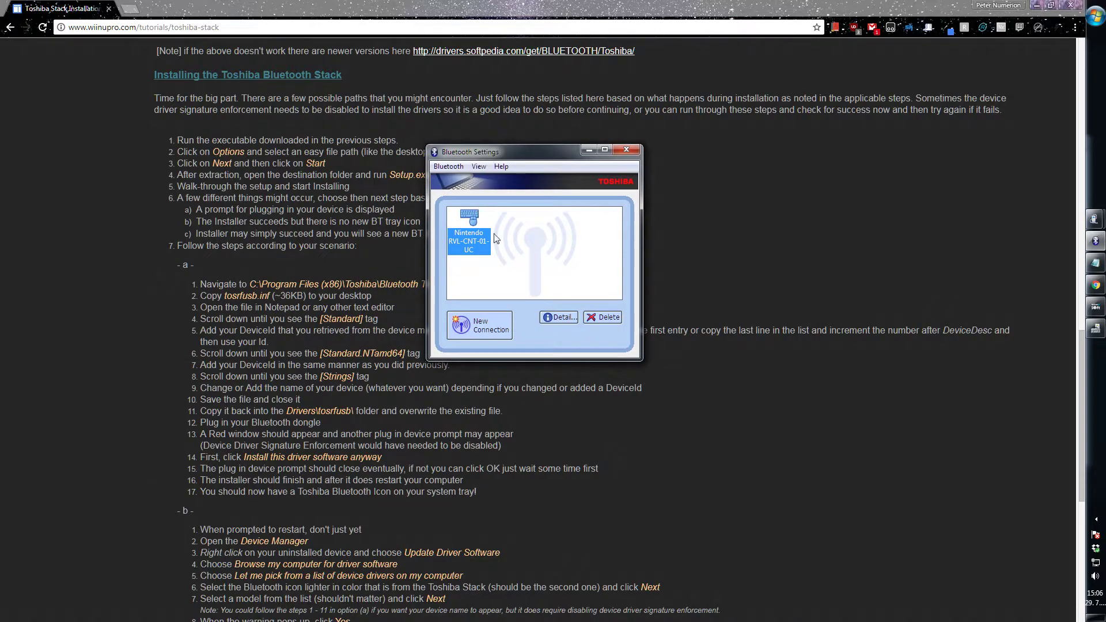
- Search for Bluetooth devices with a new connection in Express Mode, and cancel the wizard at the device selection
{"action": "left_click", "coordinate": [476, 332]}
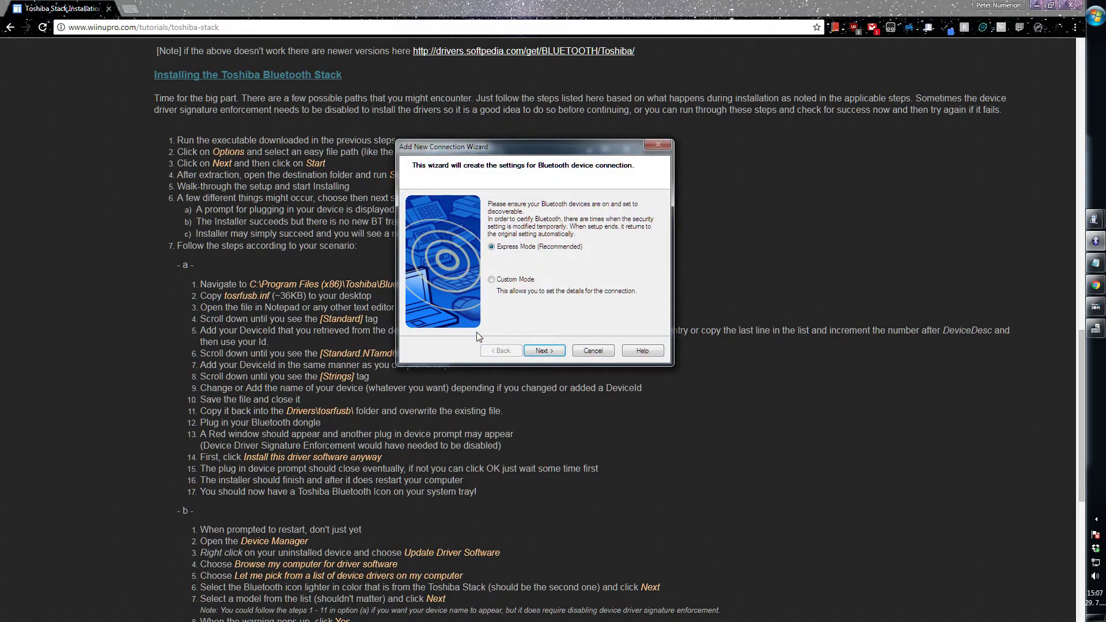
{"action": "left_click", "coordinate": [536, 351]}
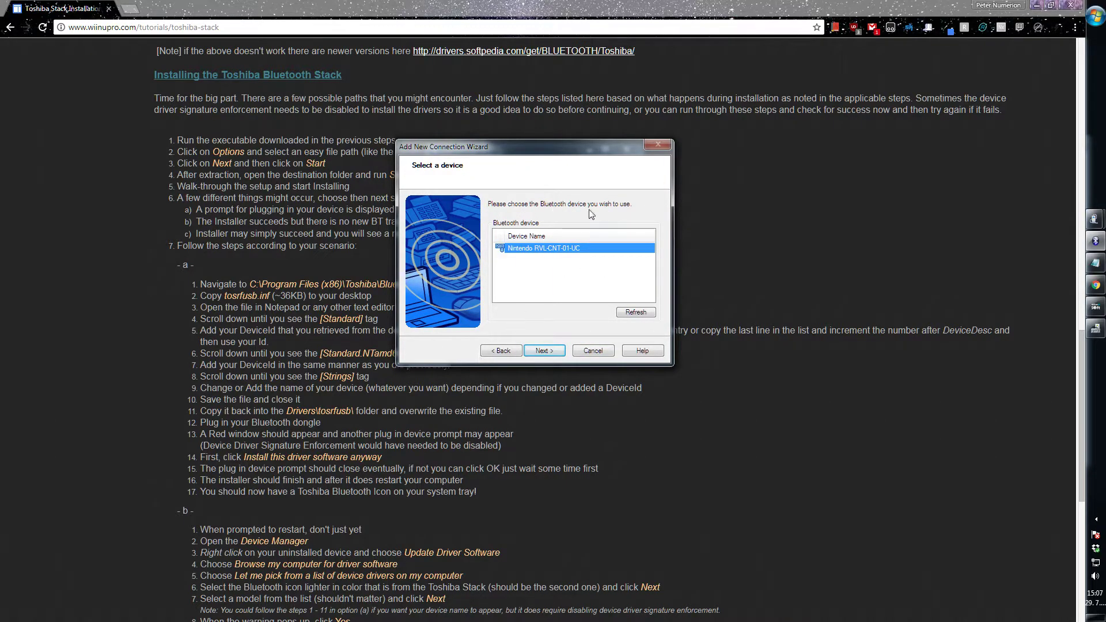
{"action": "left_click", "coordinate": [598, 349]}
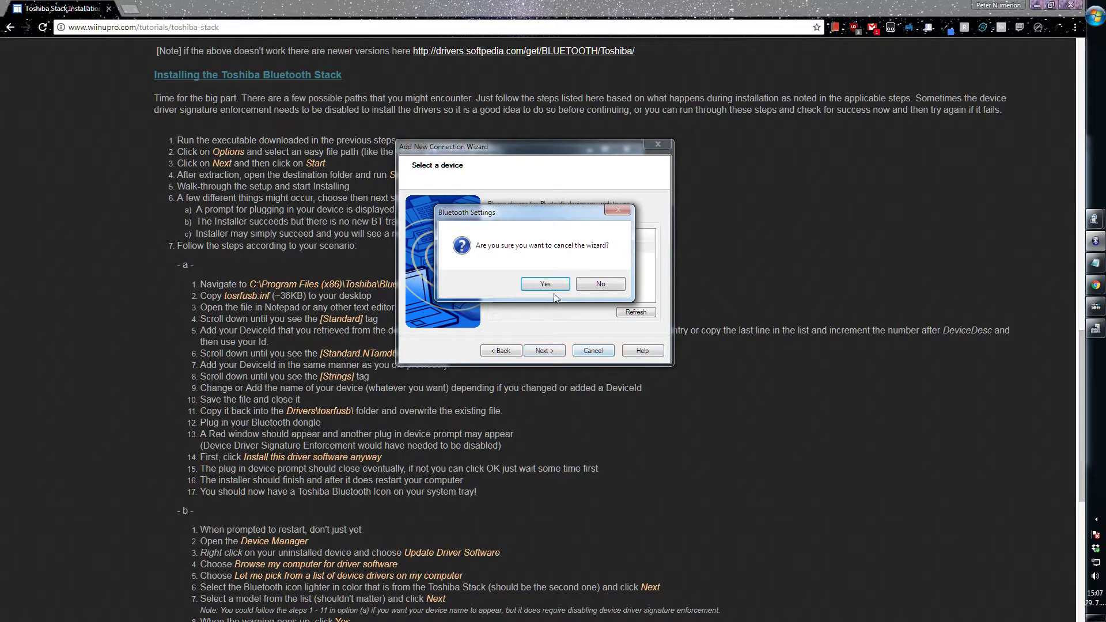
{"action": "left_click", "coordinate": [530, 285]}
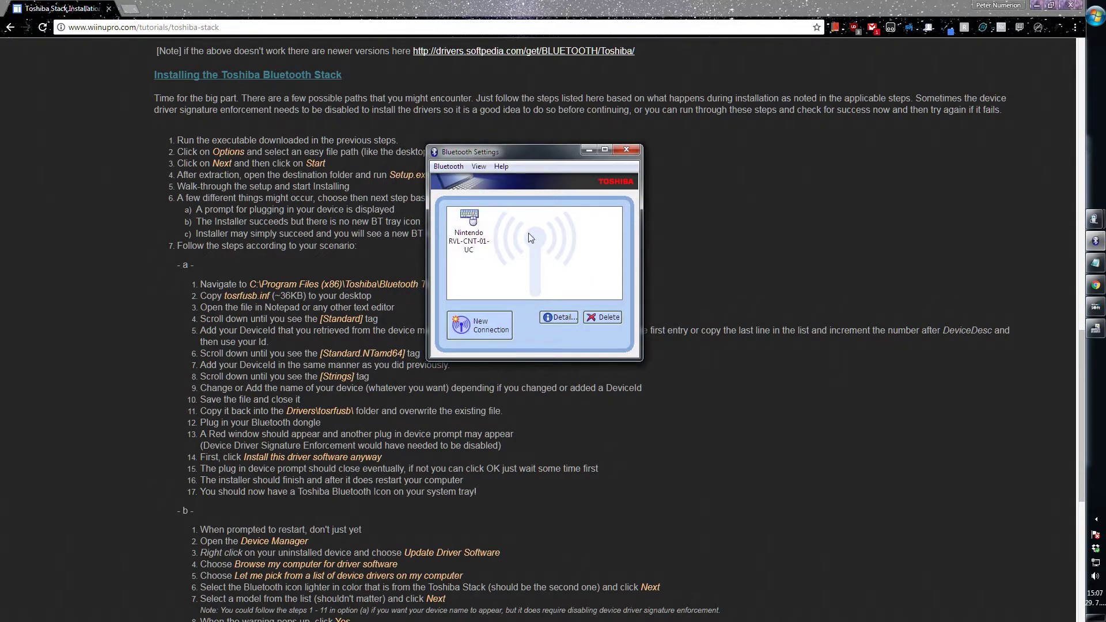
- Select the Nintendo device in Bluetooth Settings, and switch to WiinUSoft, moving its window clear of the Bluetooth Settings window
{"action": "left_click", "coordinate": [469, 219]}
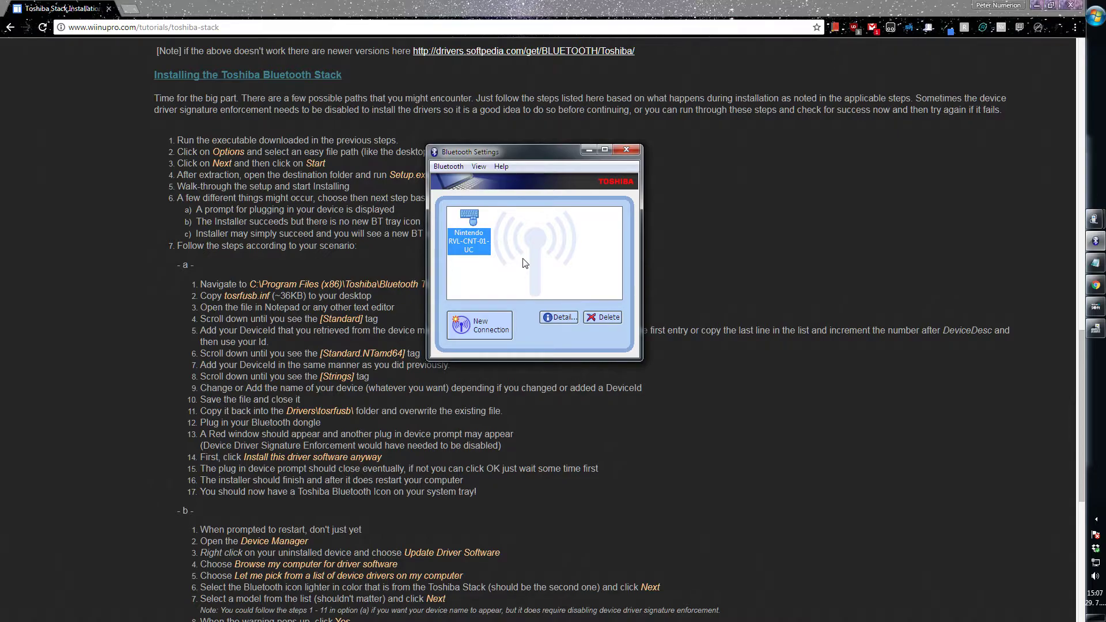
{"action": "left_click", "coordinate": [1095, 307]}
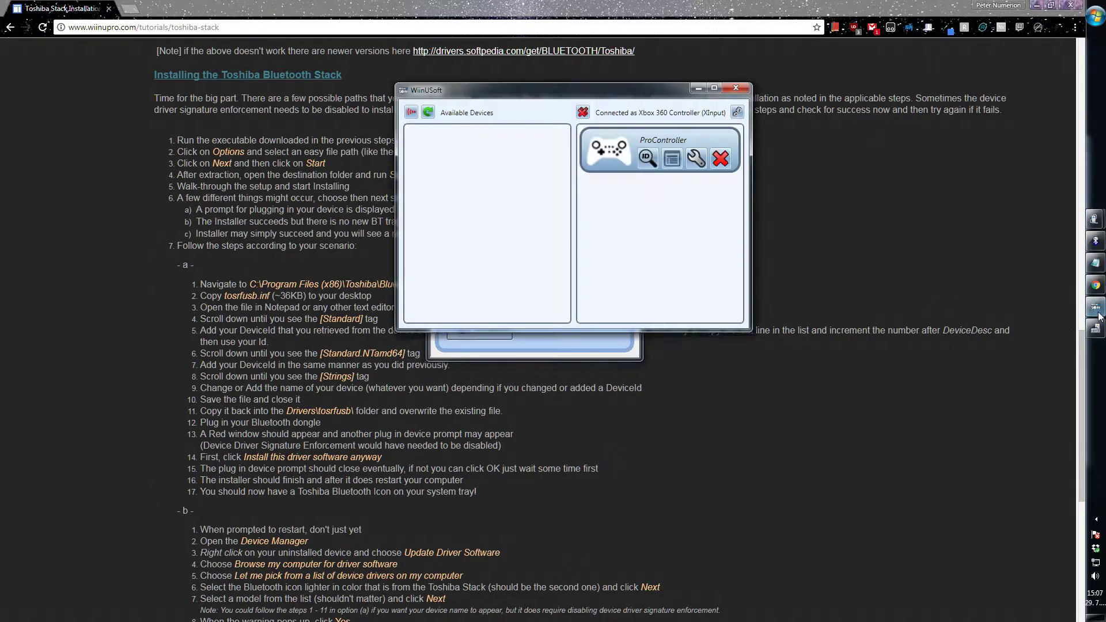
{"action": "left_click_drag", "start_coordinate": [543, 98], "coordinate": [809, 196]}
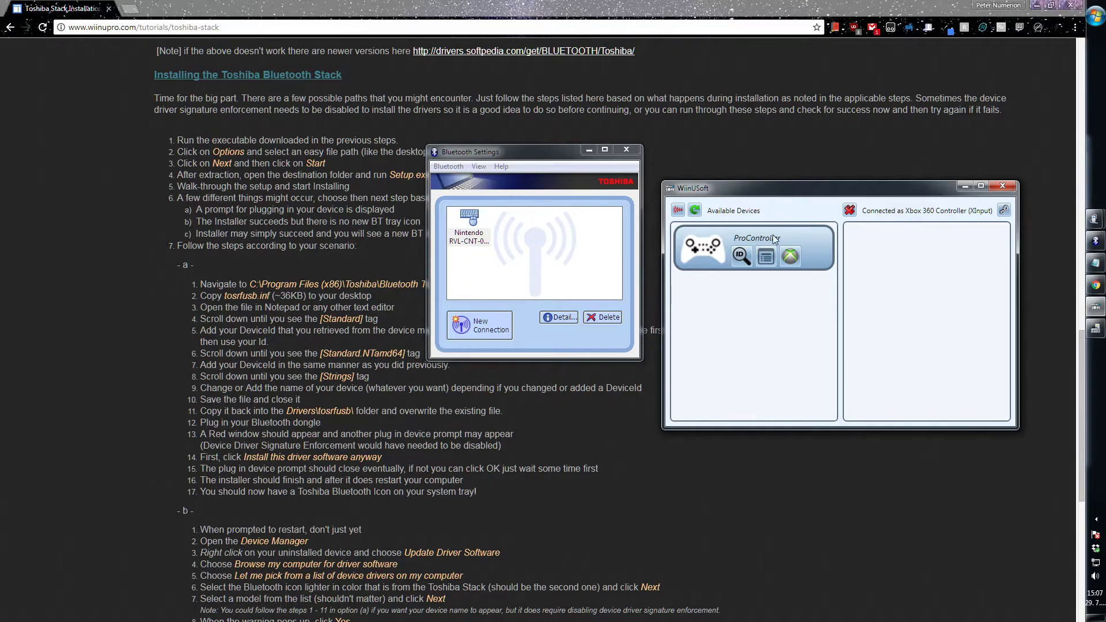
- Connect the Nintendo RVL-CNT-01-UC device in Bluetooth Settings and identify the ProController among WiinUSoft's available devices
{"action": "right_click", "coordinate": [461, 220]}
{"action": "left_click", "coordinate": [494, 227]}
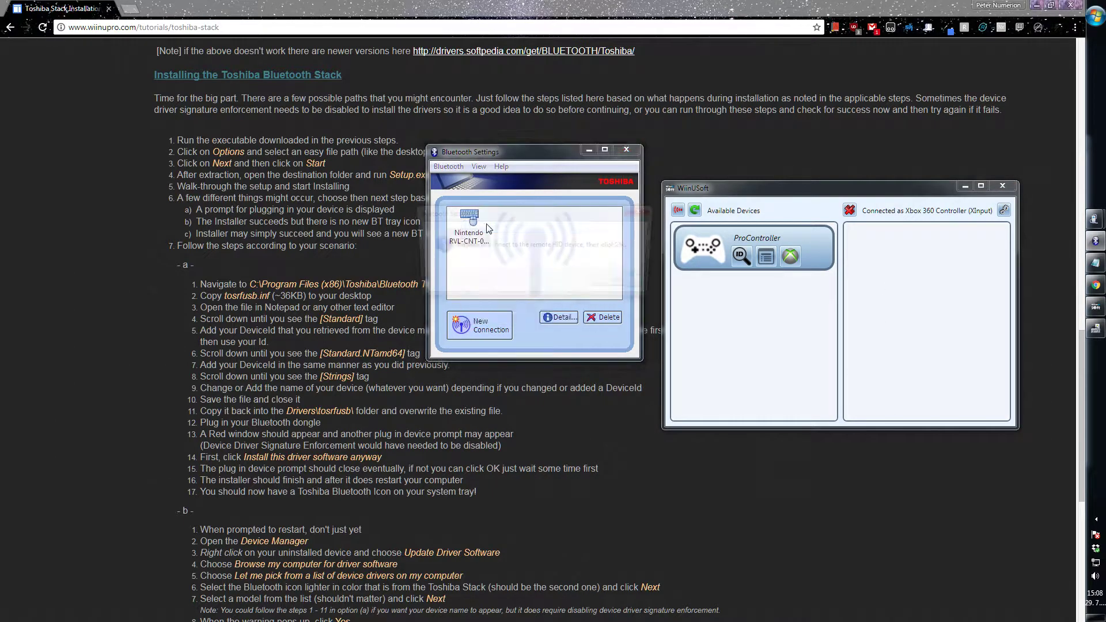
{"action": "left_click", "coordinate": [611, 290]}
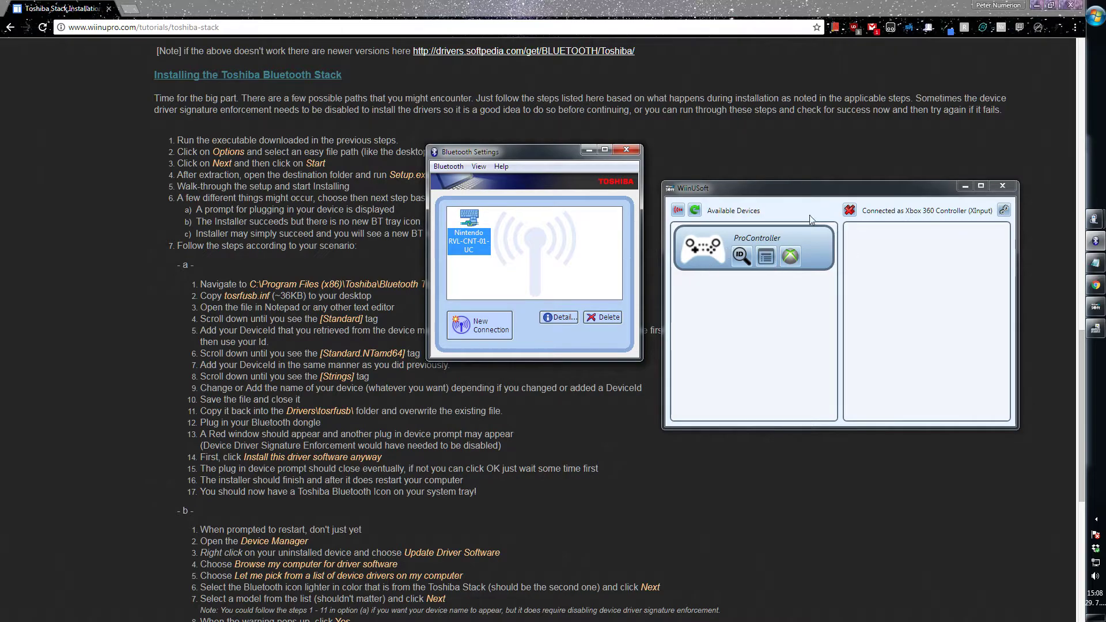
{"action": "left_click", "coordinate": [740, 259]}
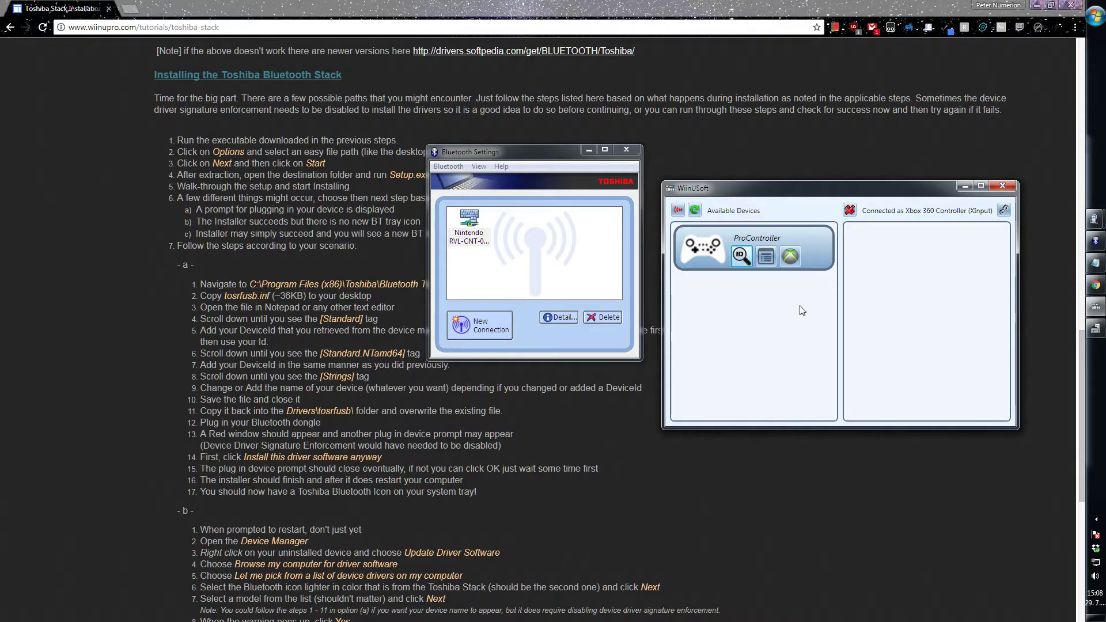
- Assign the ProController as Xbox 360 Controller 1 and identify it, lining up the WiinUSoft window beside Bluetooth Settings
{"action": "left_click", "coordinate": [794, 257]}
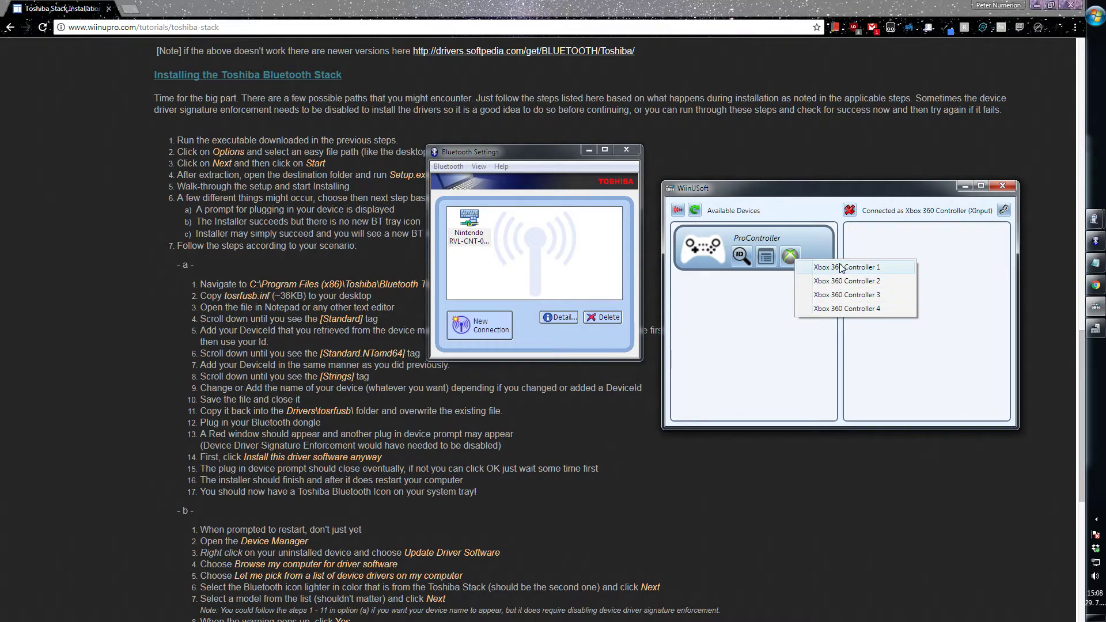
{"action": "left_click", "coordinate": [842, 268]}
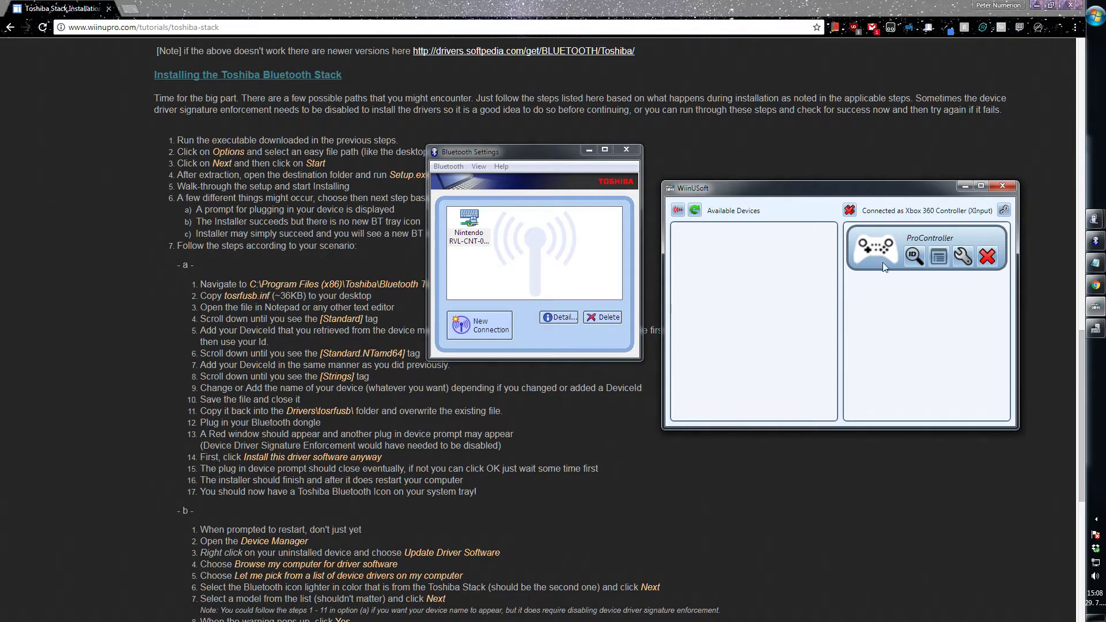
{"action": "left_click", "coordinate": [917, 256]}
{"action": "left_click_drag", "start_coordinate": [724, 194], "coordinate": [712, 158]}
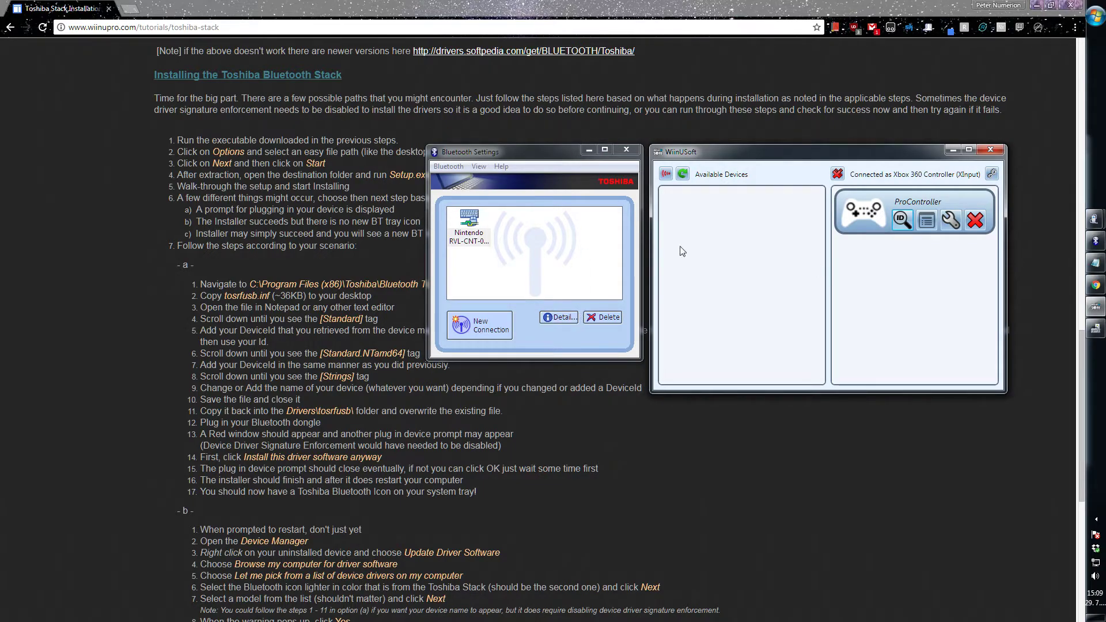
- View the ProController's button configuration, checking the mapping of its Y button, and cancel the configuration window
{"action": "left_click", "coordinate": [952, 220]}
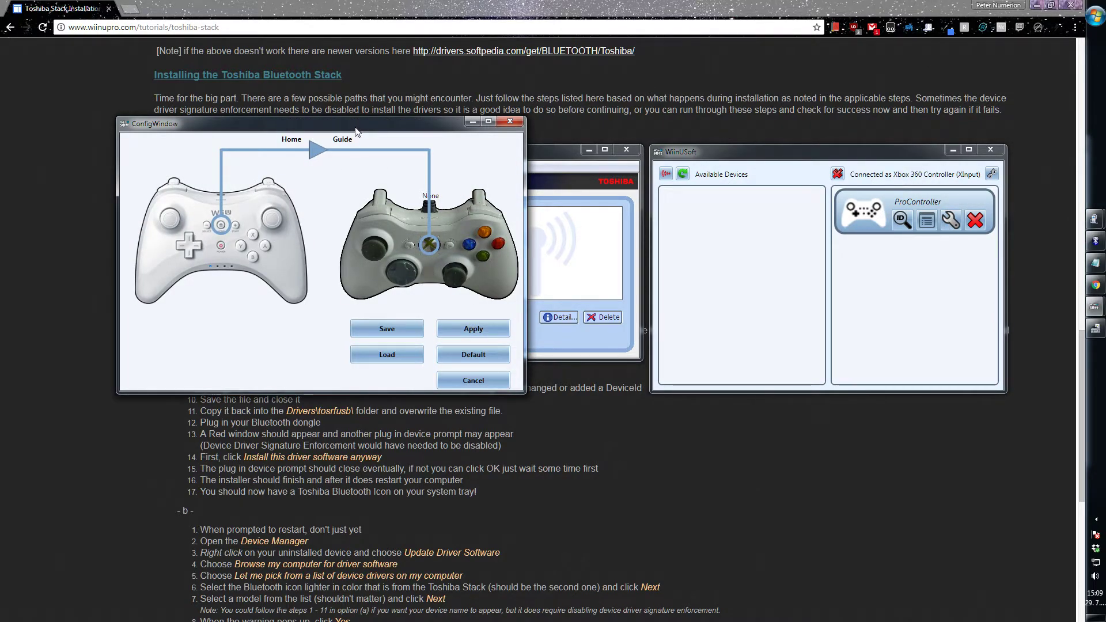
{"action": "left_click_drag", "start_coordinate": [355, 131], "coordinate": [406, 120]}
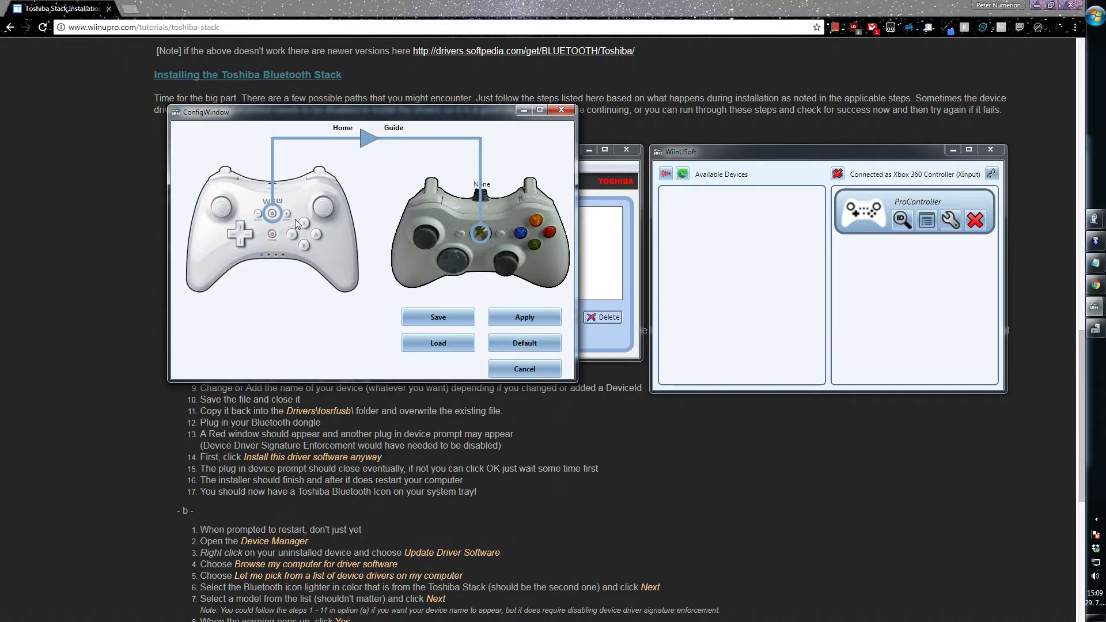
{"action": "mouse_move", "coordinate": [292, 234]}
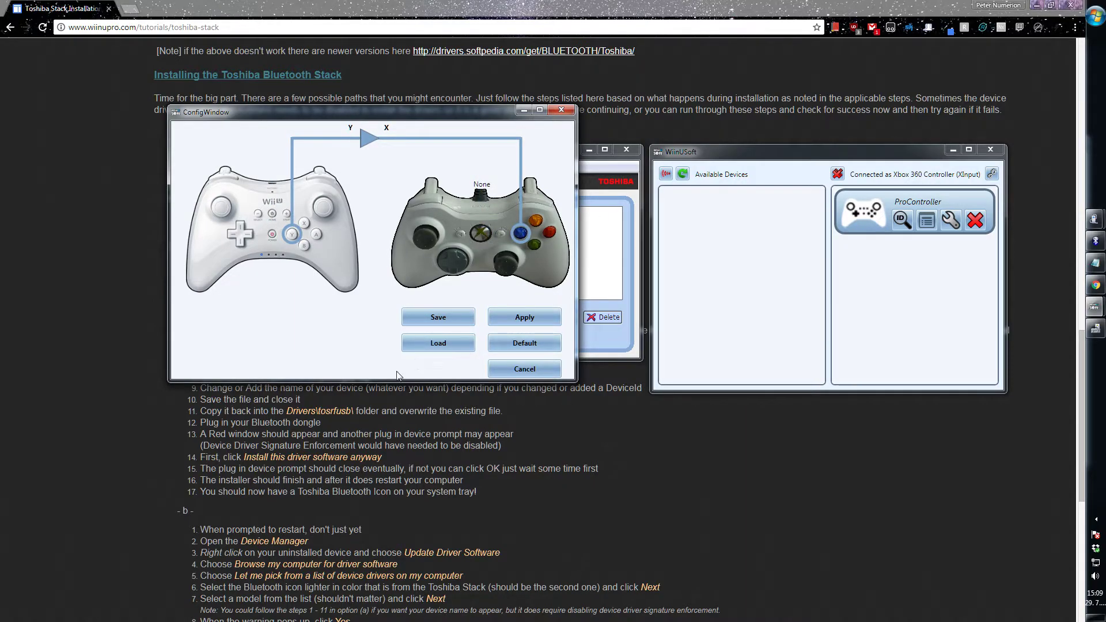
{"action": "left_click", "coordinate": [525, 369]}
- In the ProController configuration, map its A button to Xbox B, B to Xbox A, and Y to Xbox X
{"action": "left_click", "coordinate": [950, 220]}
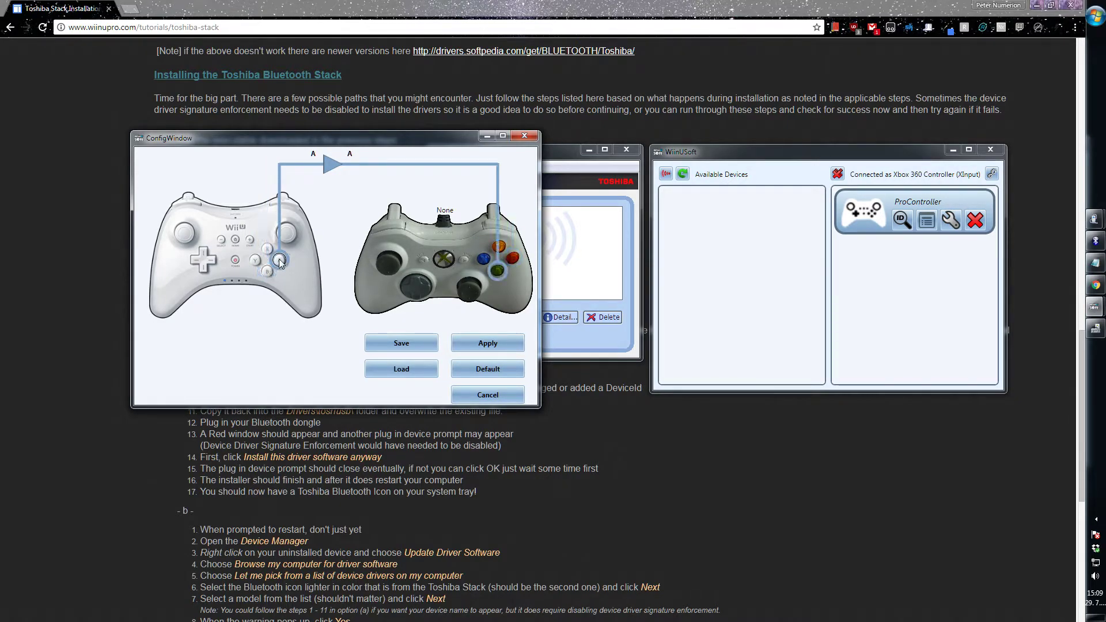
{"action": "left_click", "coordinate": [272, 274]}
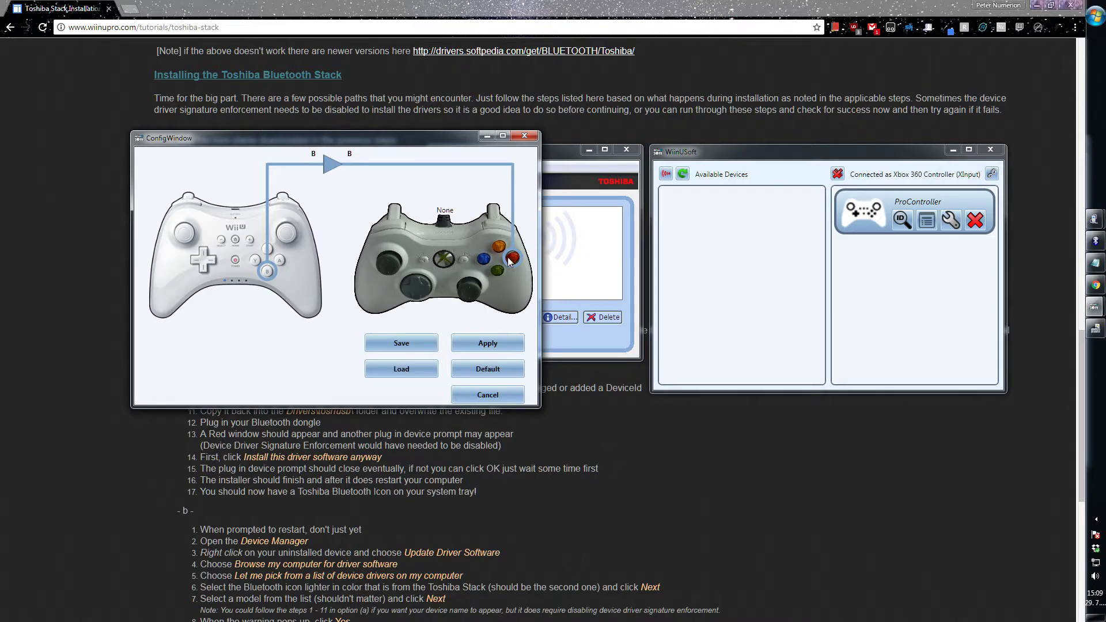
{"action": "left_click", "coordinate": [279, 260]}
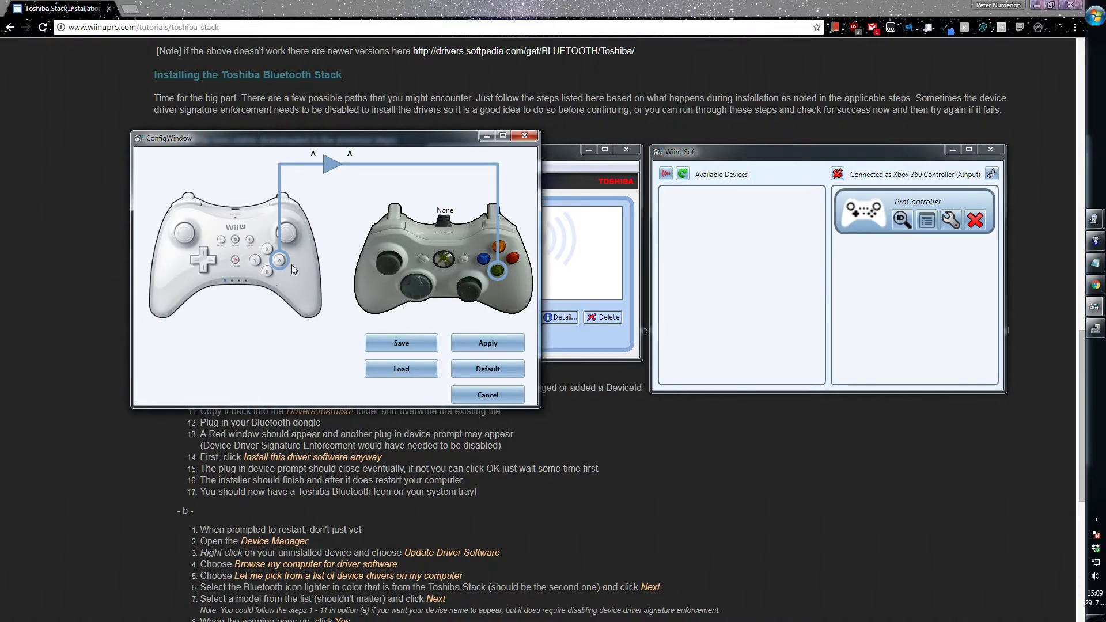
{"action": "left_click", "coordinate": [513, 261]}
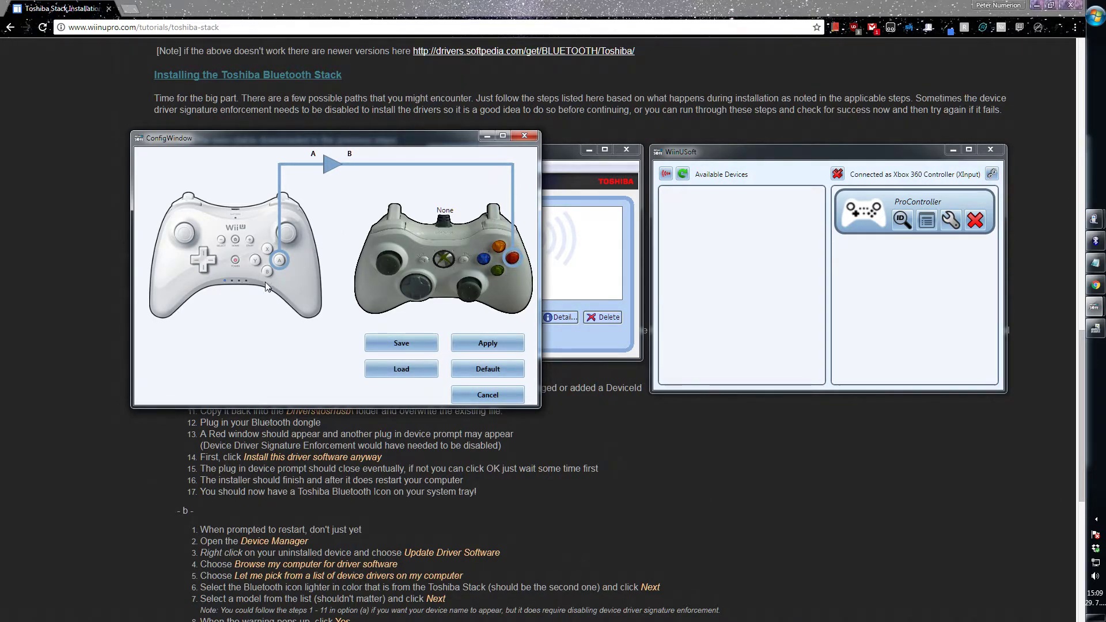
{"action": "left_click", "coordinate": [499, 274]}
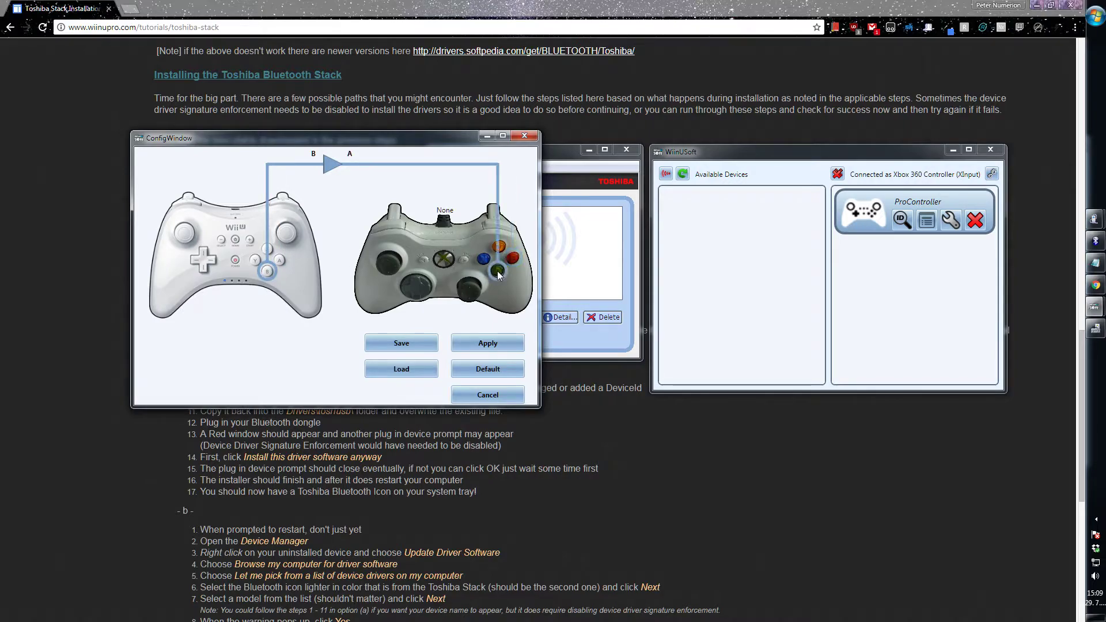
{"action": "left_click", "coordinate": [267, 248]}
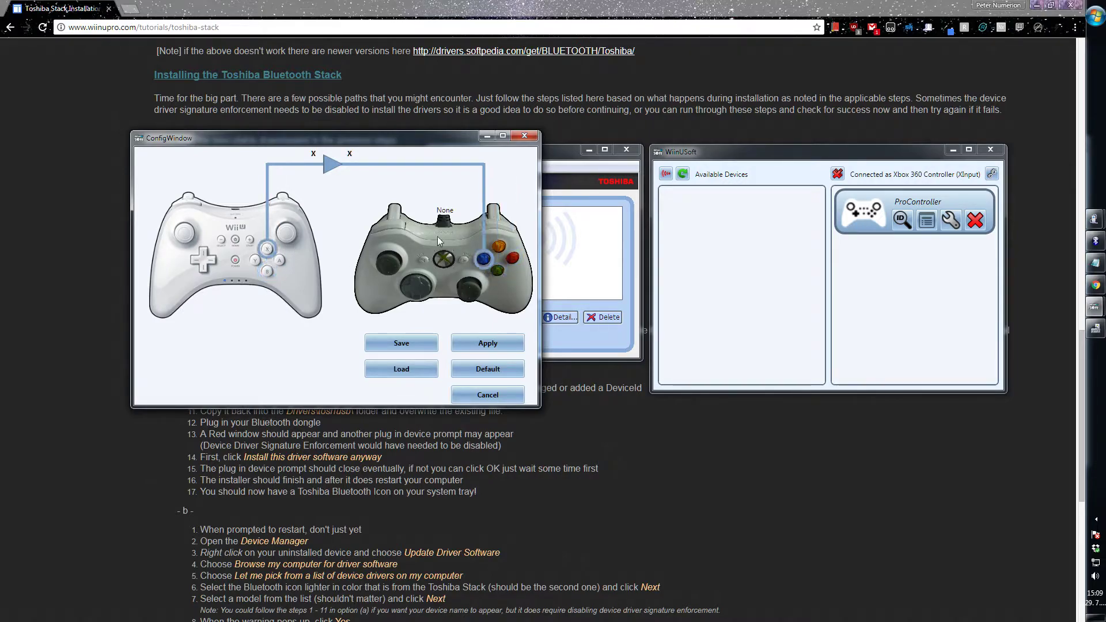
{"action": "left_click", "coordinate": [257, 260]}
{"action": "left_click", "coordinate": [484, 259]}
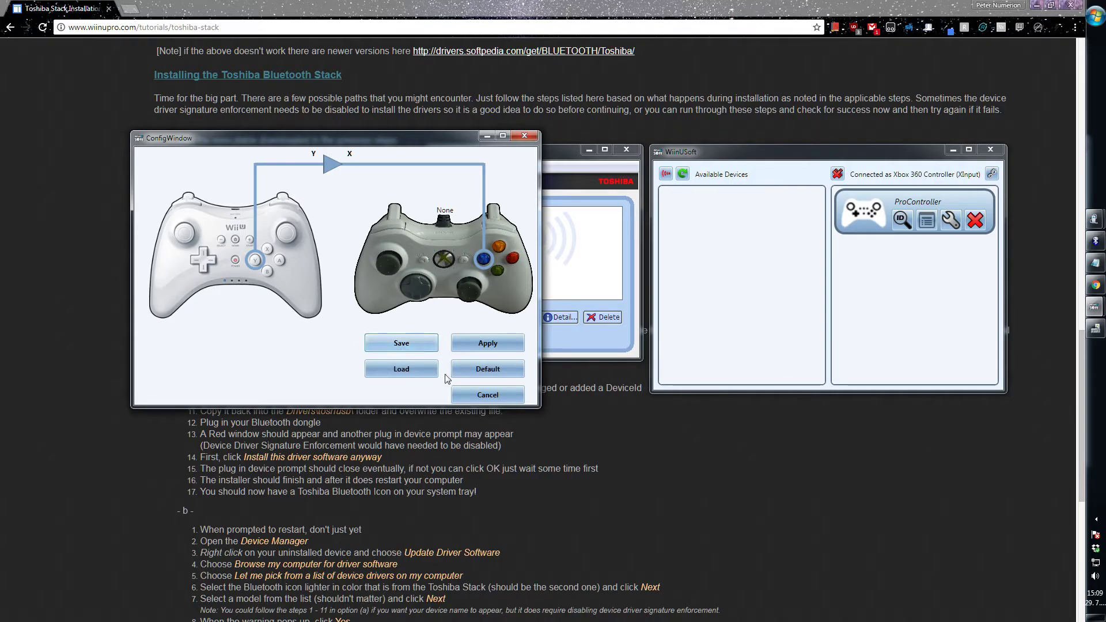
- Load the saved ProController_profile.wsp mapping from the WiiU controller folder, and reopen and close the controller configuration
{"action": "left_click", "coordinate": [423, 370]}
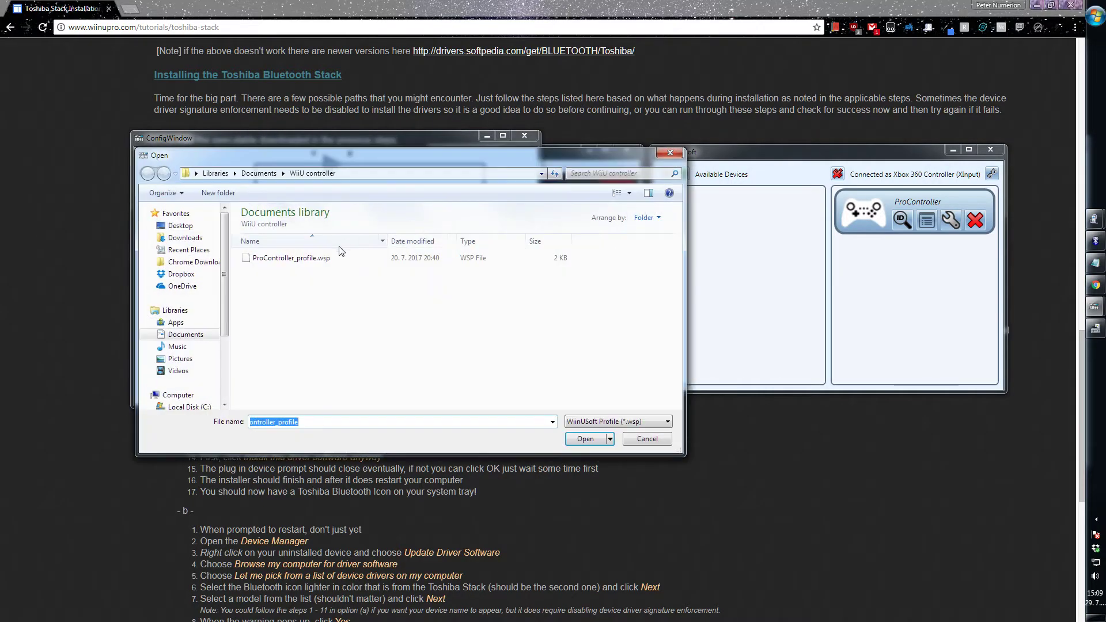
{"action": "double_click", "coordinate": [323, 255]}
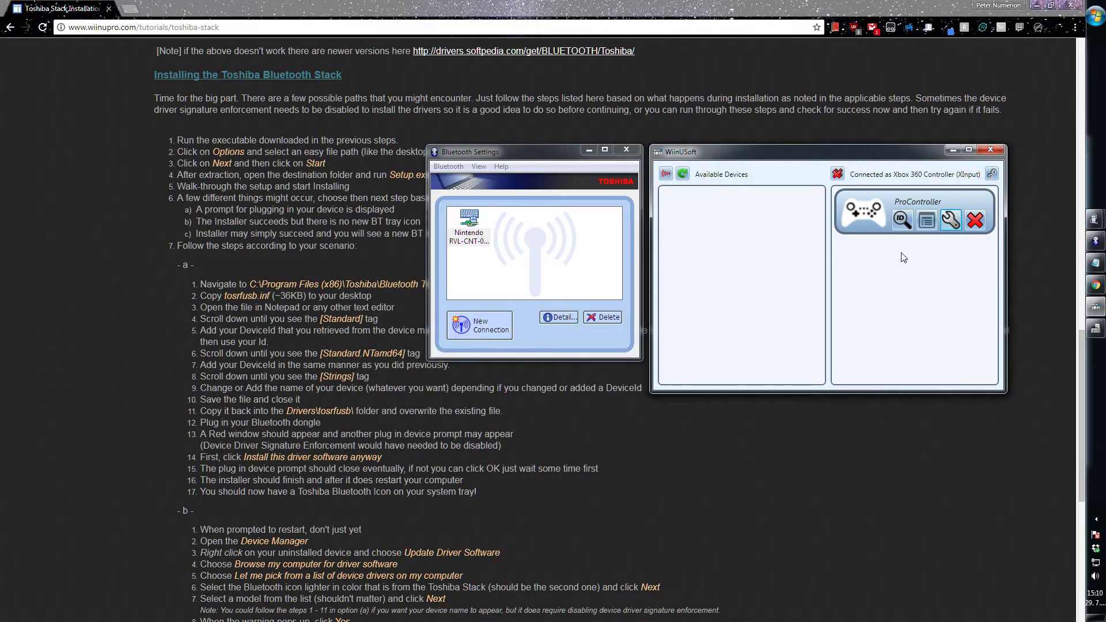
{"action": "left_click", "coordinate": [952, 220]}
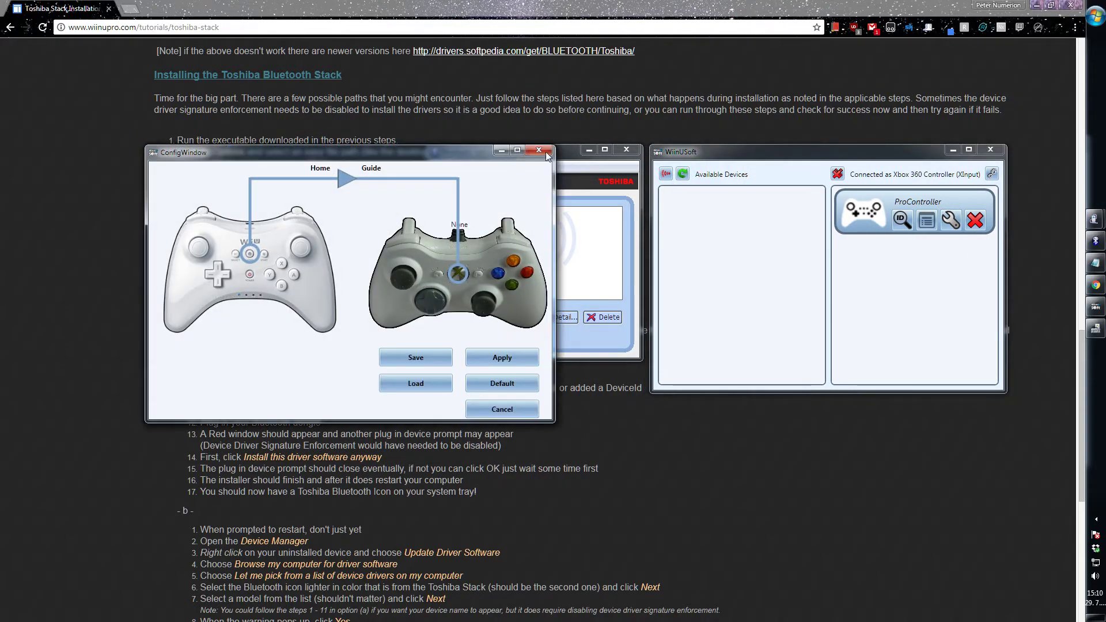
{"action": "left_click", "coordinate": [547, 154]}
- View WiinUSoft's general options and the ProController's button configuration, and close the configuration window
{"action": "left_click", "coordinate": [992, 174]}
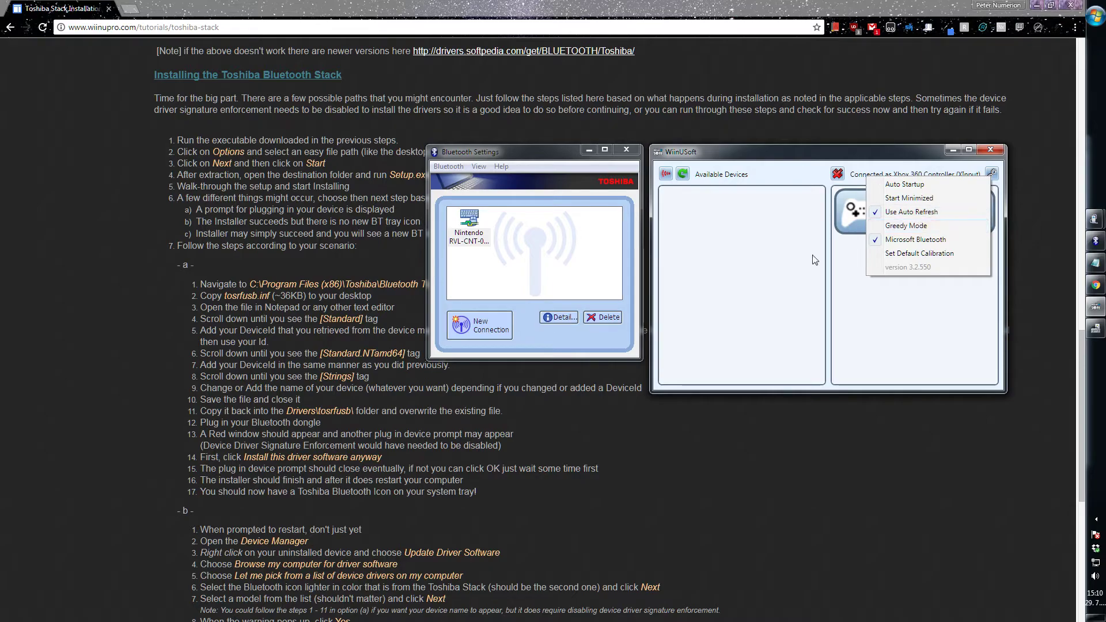
{"action": "left_click", "coordinate": [904, 254]}
{"action": "left_click", "coordinate": [950, 221]}
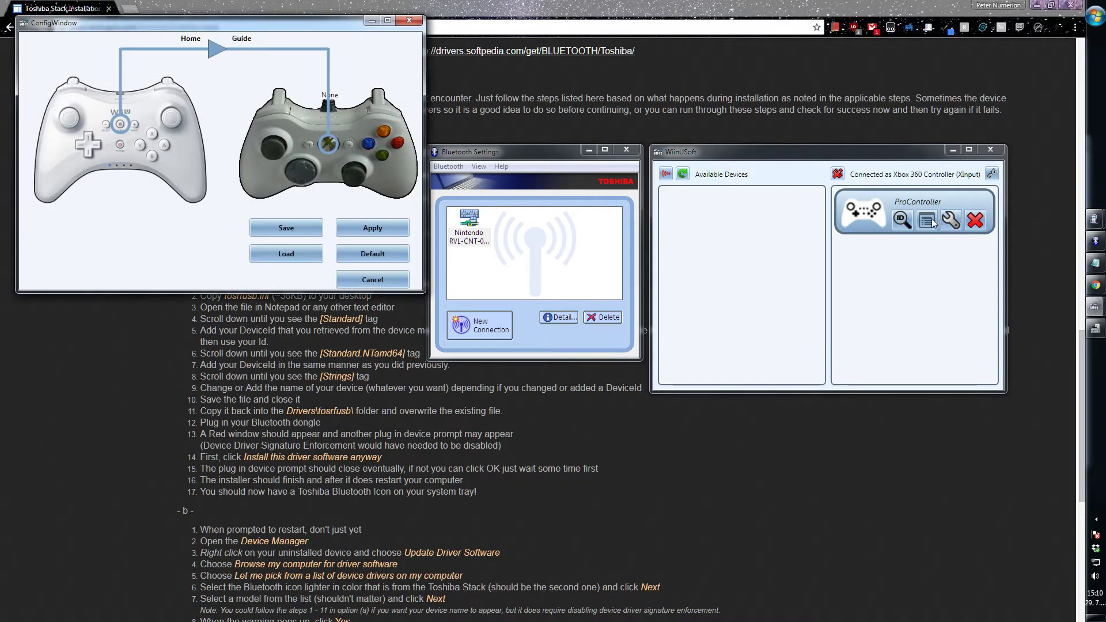
{"action": "left_click", "coordinate": [409, 21]}
- Open the ProController's properties over the WiinUSoft window, check the full Default Profile path, and save the properties
{"action": "left_click", "coordinate": [927, 220]}
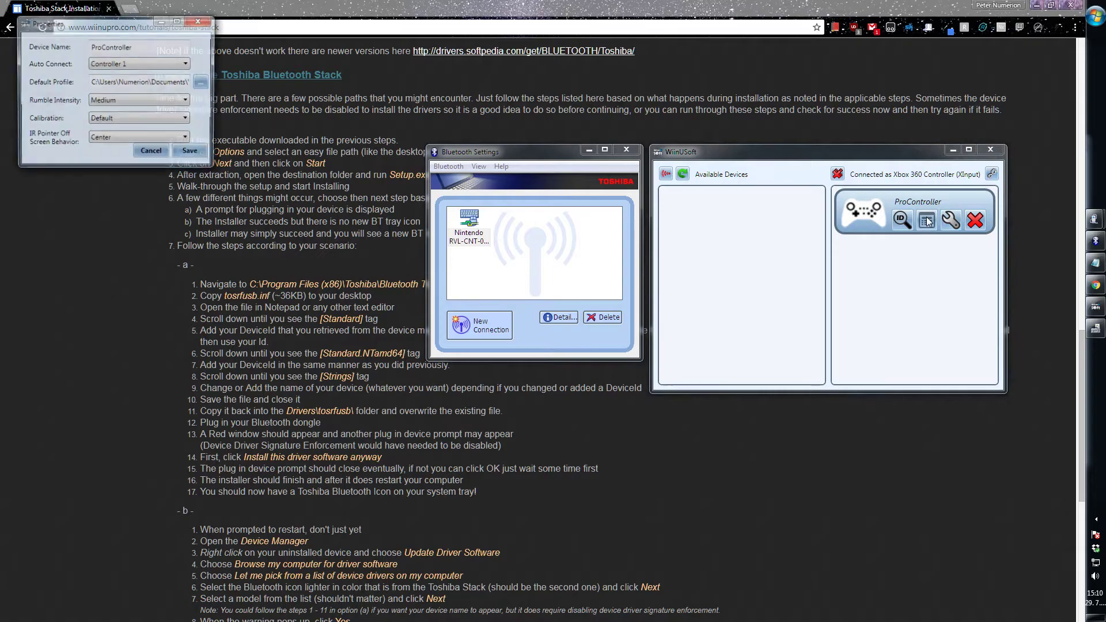
{"action": "left_click_drag", "start_coordinate": [101, 29], "coordinate": [749, 252]}
{"action": "left_click", "coordinate": [749, 306]}
{"action": "left_click_drag", "start_coordinate": [819, 305], "coordinate": [867, 307]}
{"action": "left_click", "coordinate": [807, 306]}
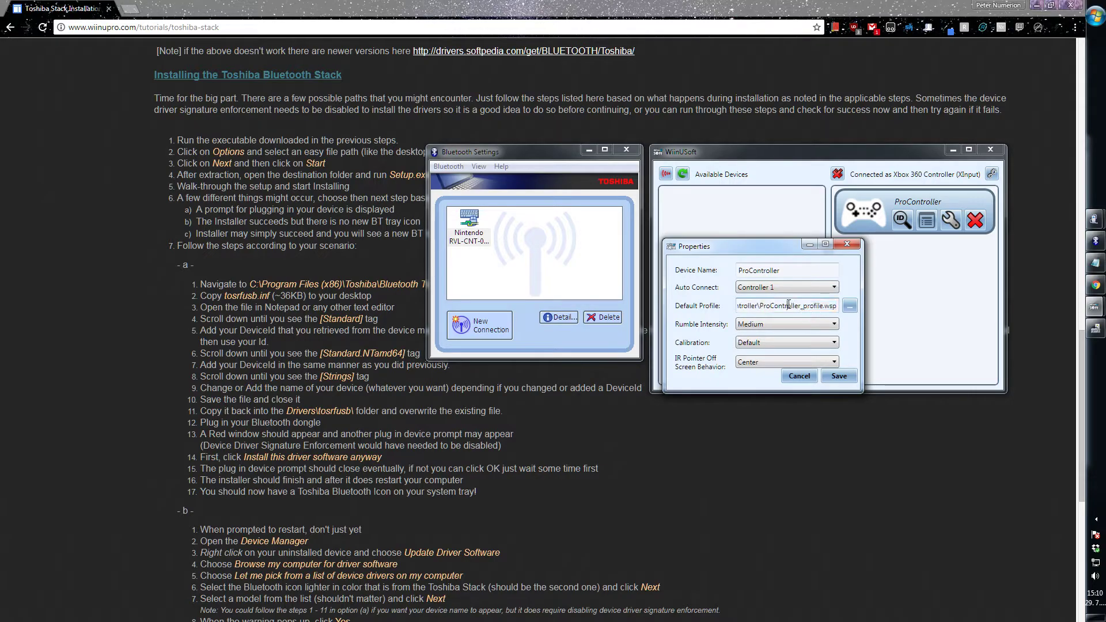
{"action": "left_click_drag", "start_coordinate": [794, 306], "coordinate": [680, 307]}
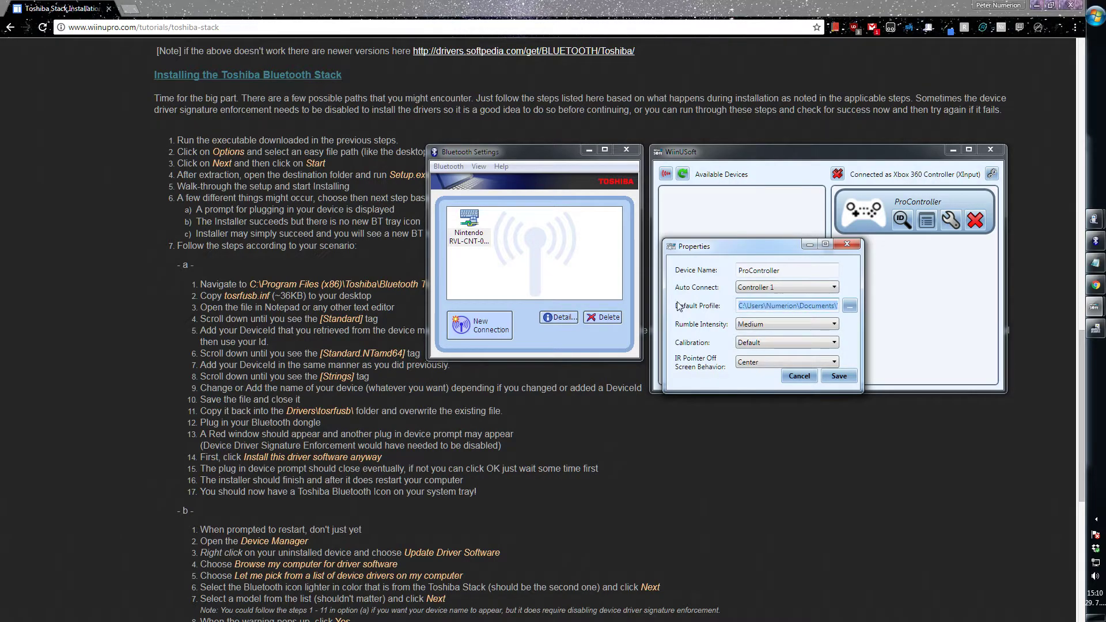
{"action": "left_click", "coordinate": [797, 308]}
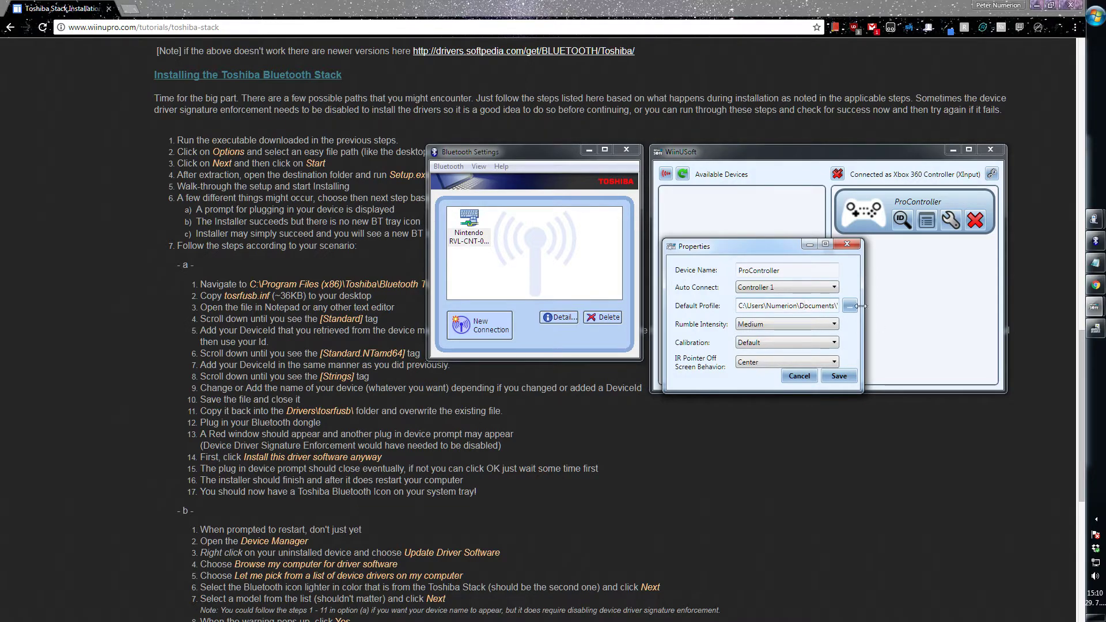
{"action": "left_click", "coordinate": [835, 376]}
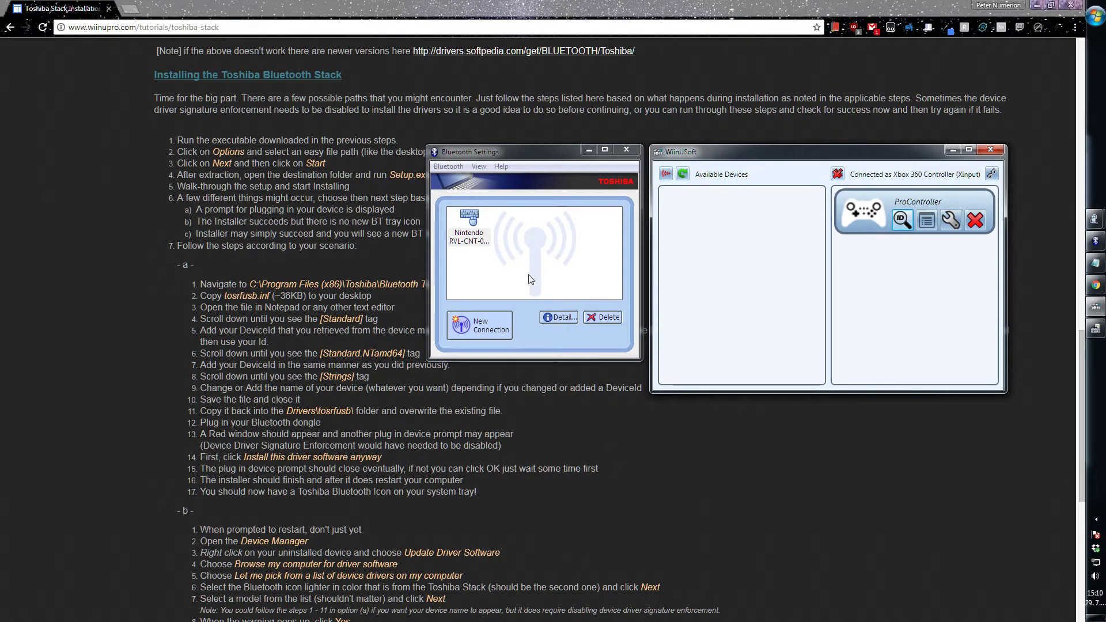
- Reconnect the Nintendo RVL-CNT-01-UC device in Bluetooth Settings and identify the connected ProController in WiinUSoft
{"action": "mouse_move", "coordinate": [722, 154]}
{"action": "left_mouse_down"}
{"action": "mouse_move", "coordinate": [771, 181]}
{"action": "mouse_move", "coordinate": [721, 159]}
{"action": "left_mouse_up"}
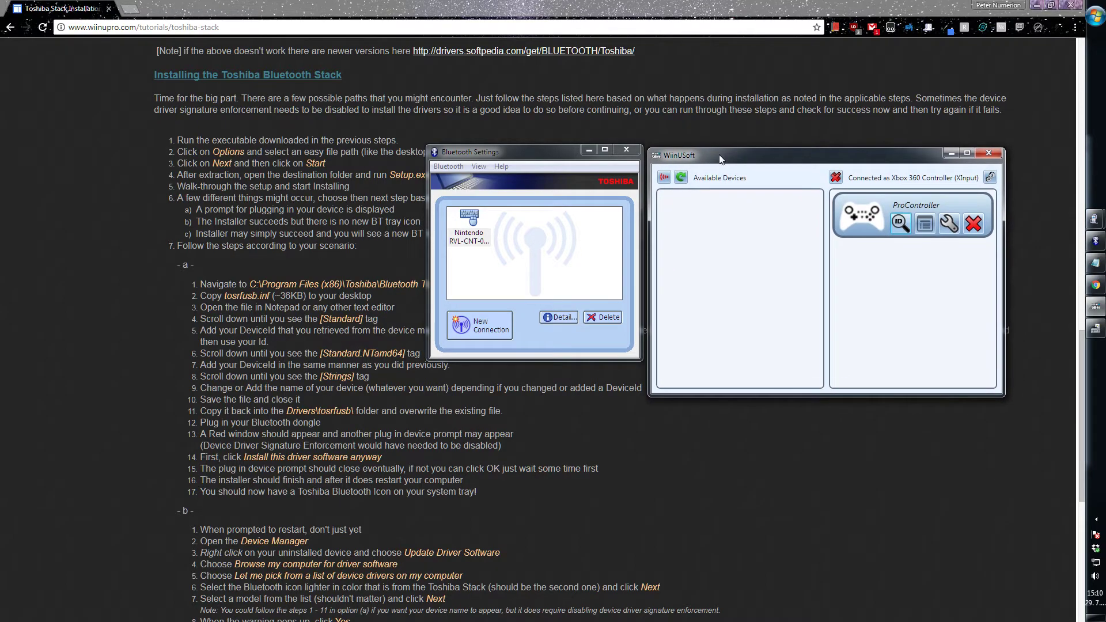
{"action": "right_click", "coordinate": [471, 224]}
{"action": "left_click", "coordinate": [502, 228]}
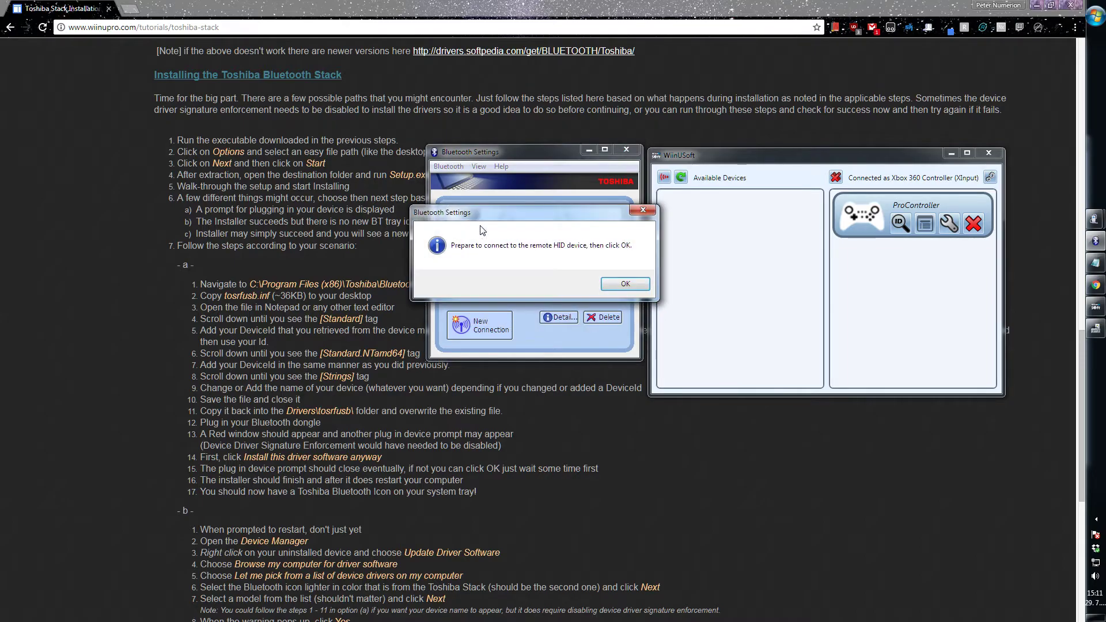
{"action": "left_click", "coordinate": [625, 284]}
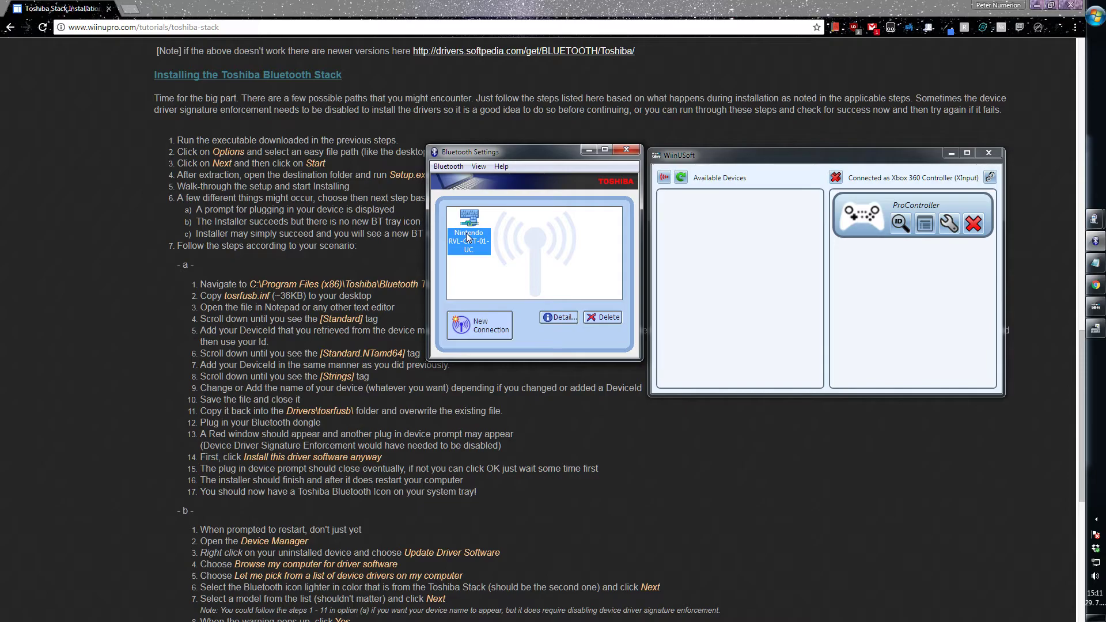
{"action": "left_click", "coordinate": [908, 227]}
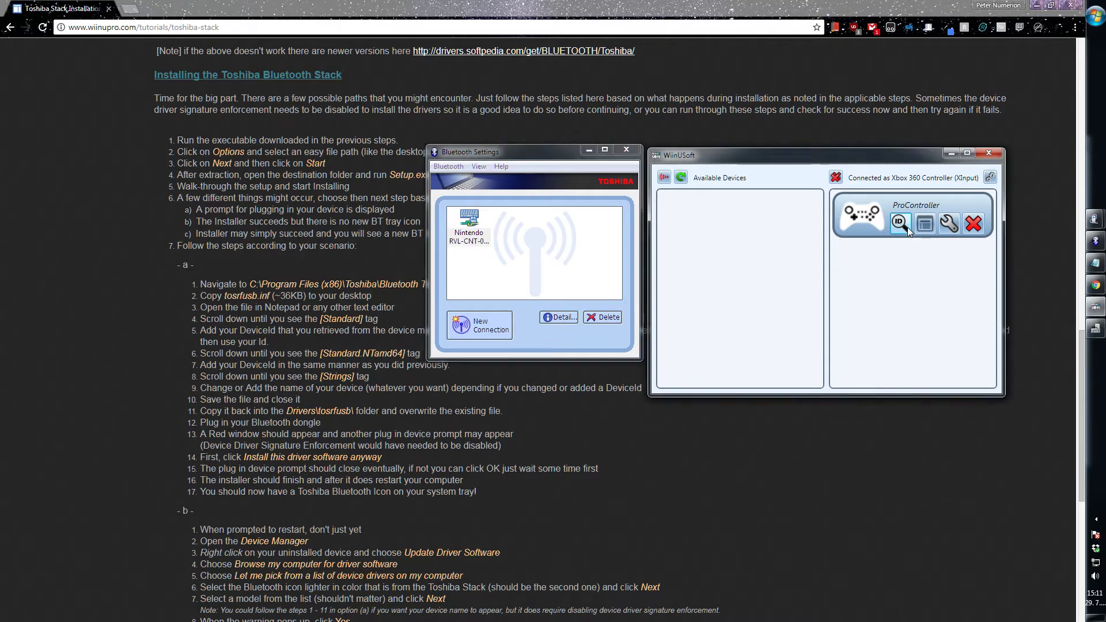